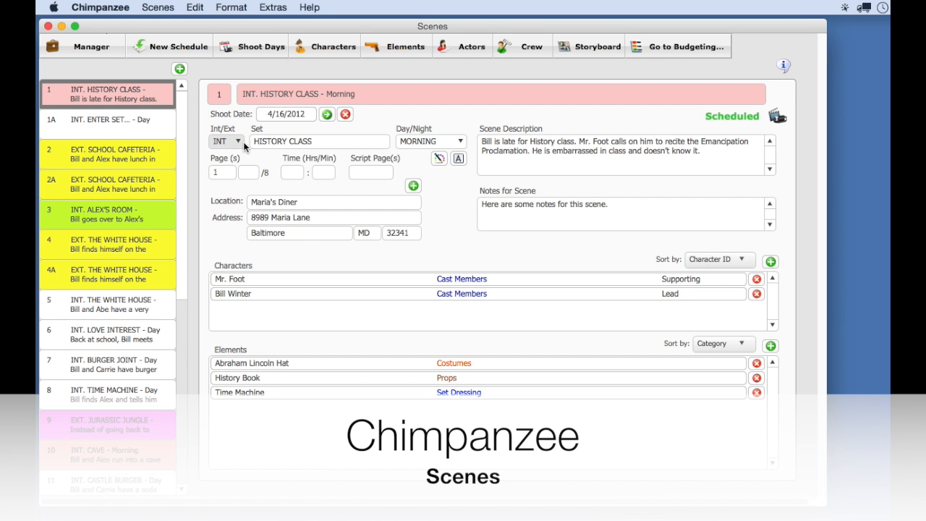
# - View the Day/Night options for the HISTORY CLASS scene in Chimpanzee and for the BEVERLY HILLS, CA breakdown in Gorilla
pyautogui.click(437, 141)
pyautogui.click(367, 144)
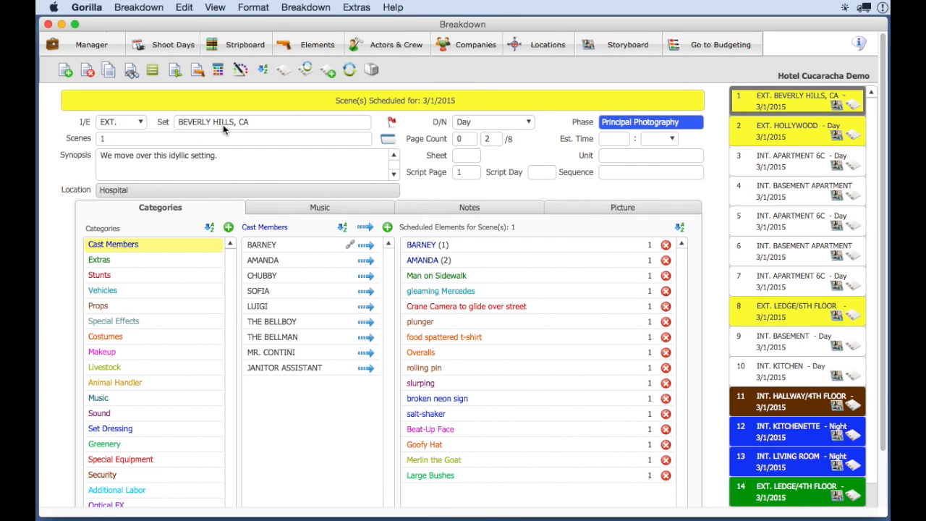
pyautogui.click(475, 125)
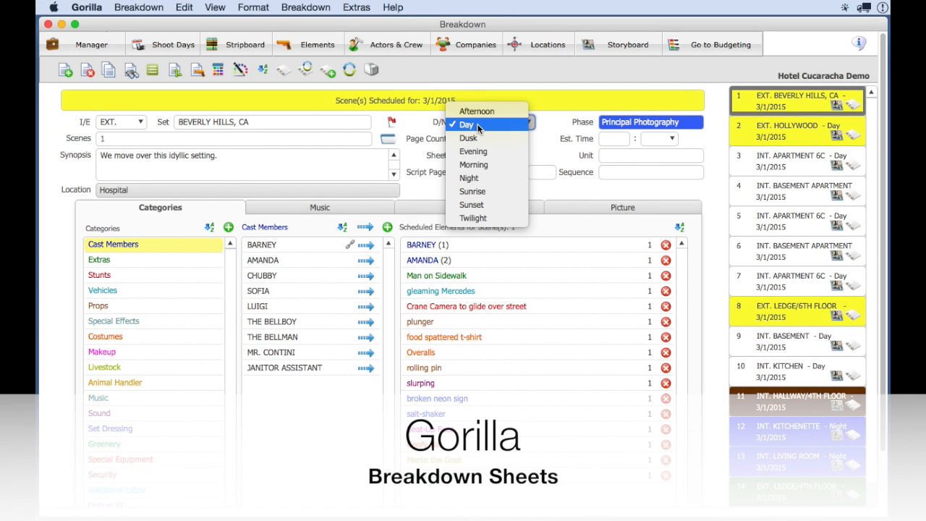
pyautogui.click(425, 127)
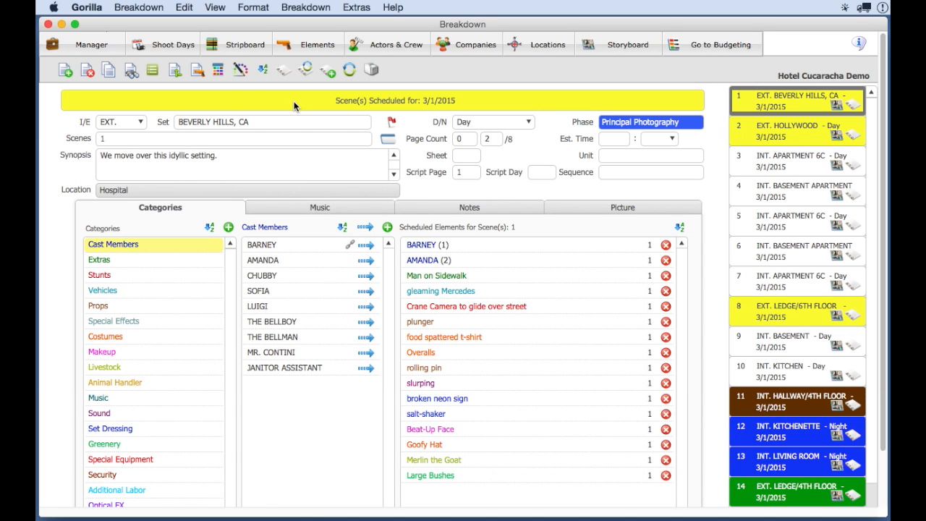
# - View the printable breakdown sheet for EXT. BEVERLY HILLS, CA, including its layout choices, and close it
pyautogui.click(220, 69)
pyautogui.moveTo(222, 48); pyautogui.dragTo(256, 38)
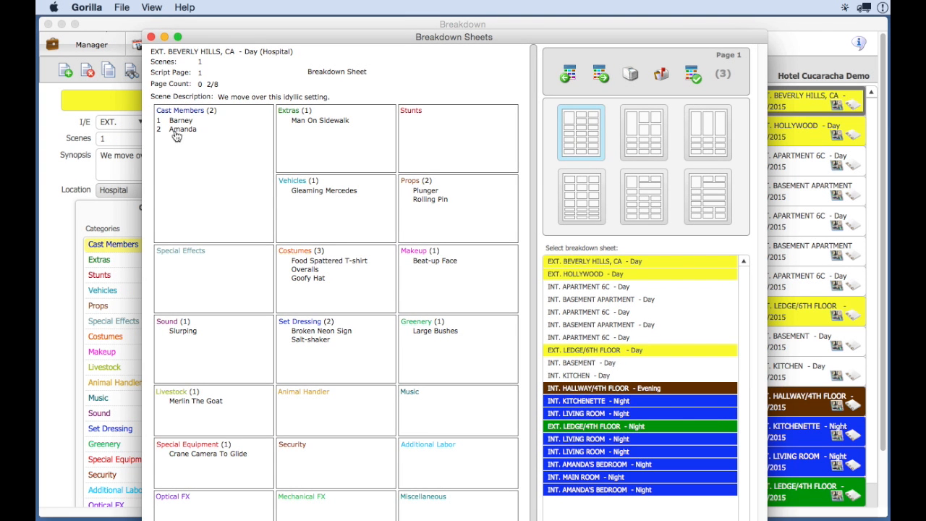
pyautogui.click(151, 37)
# - View the project's screenplay from the breakdown module and close it
pyautogui.click(280, 72)
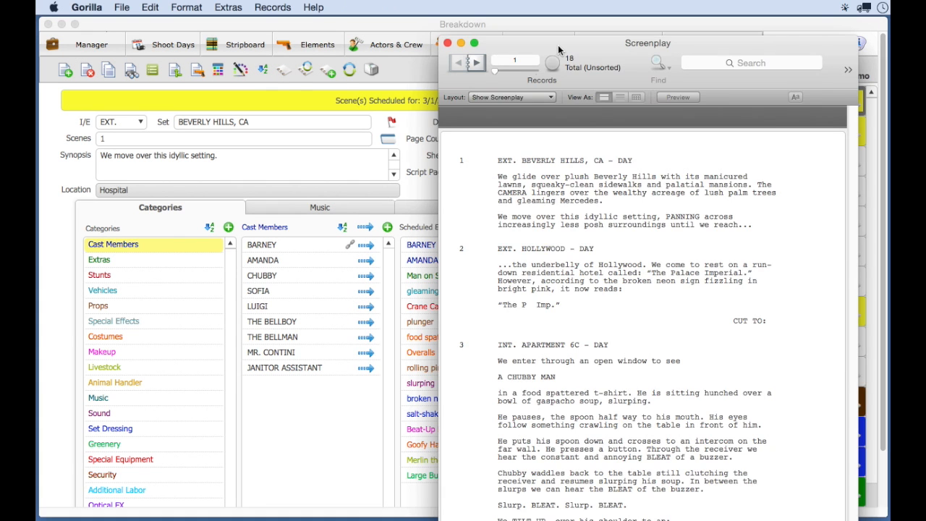
pyautogui.moveTo(557, 45); pyautogui.dragTo(433, 29)
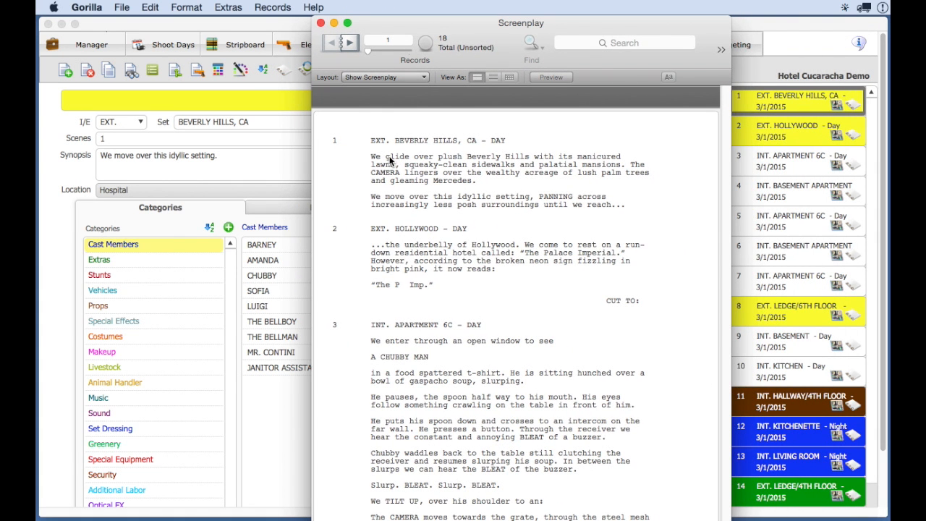
pyautogui.click(320, 23)
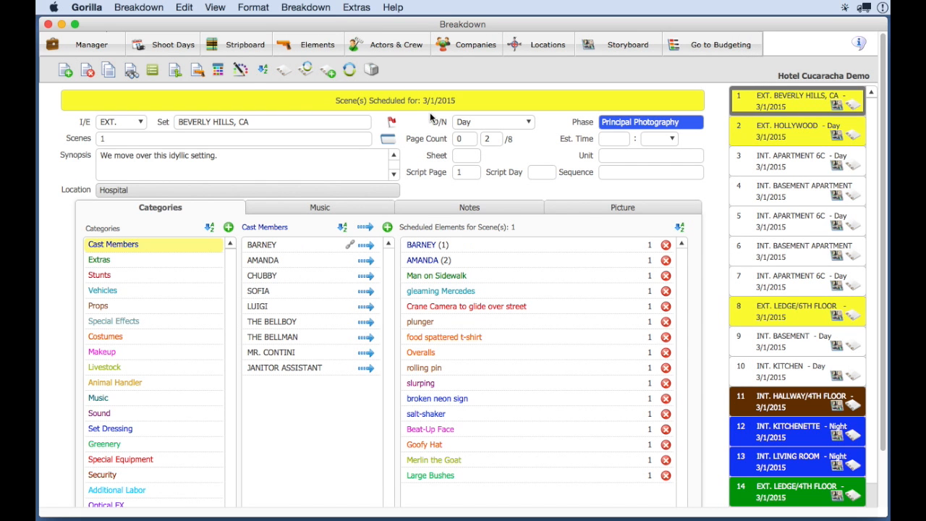
# - View the list of breakdown sheets available to merge with the BEVERLY HILLS, CA sheet, and close it
pyautogui.click(315, 8)
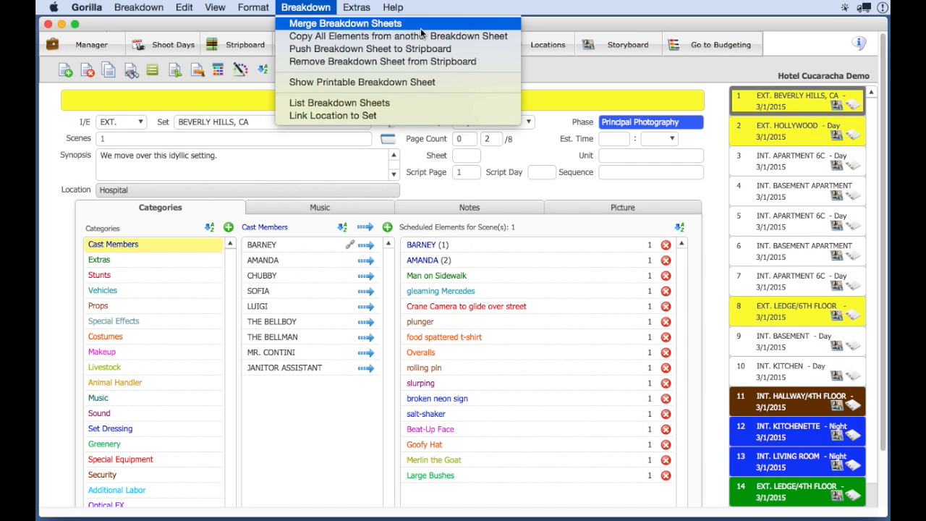
pyautogui.click(445, 27)
pyautogui.click(434, 86)
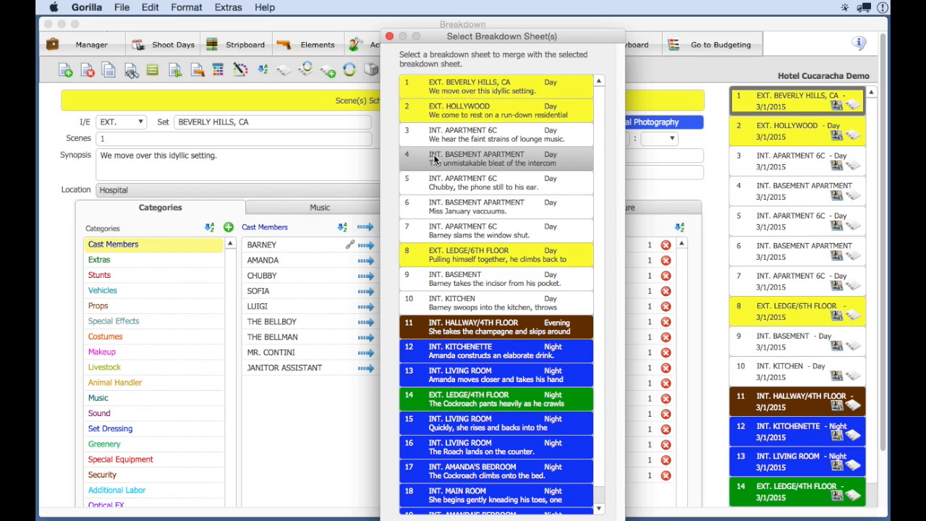
pyautogui.click(389, 36)
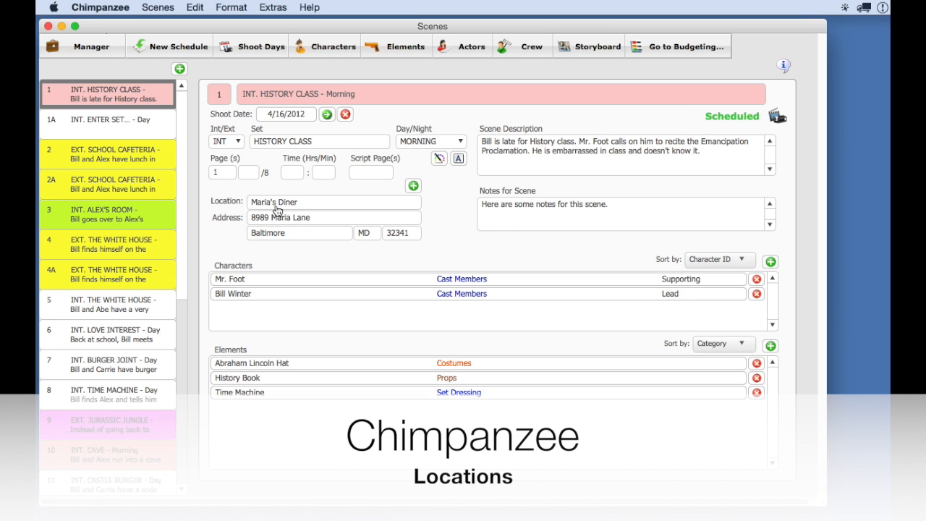
# - View the locations that can be assigned to the HISTORY CLASS scene in Chimpanzee, and close the list
pyautogui.click(322, 205)
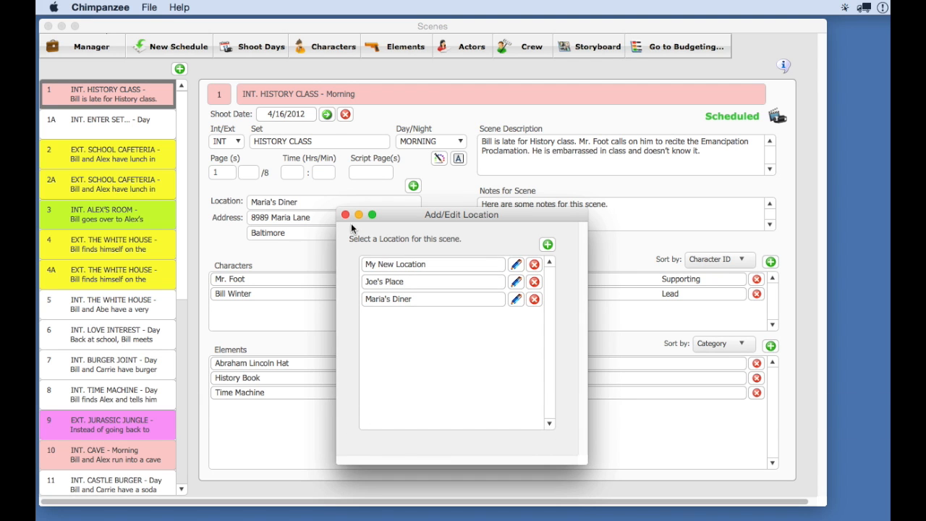
pyautogui.click(345, 215)
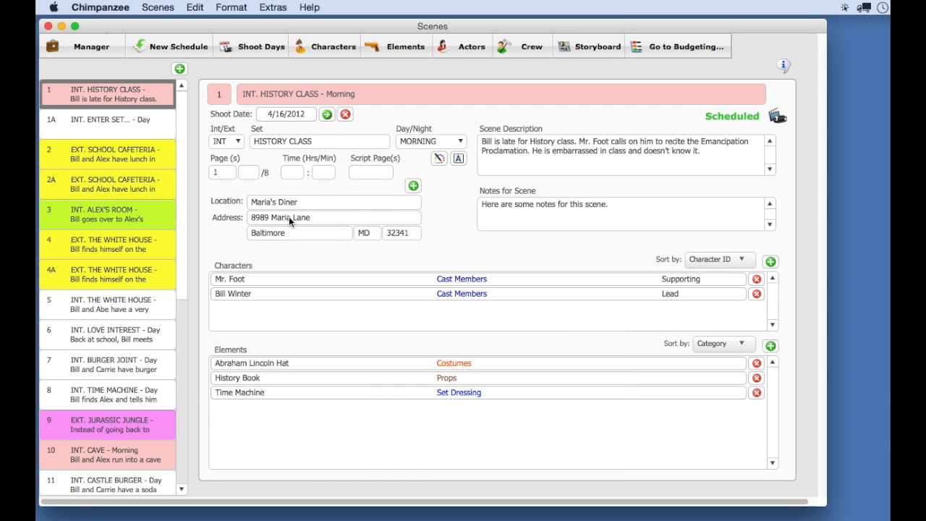
# - Print the Location Summary report from the Scheduling reports
pyautogui.click(150, 7)
pyautogui.click(165, 114)
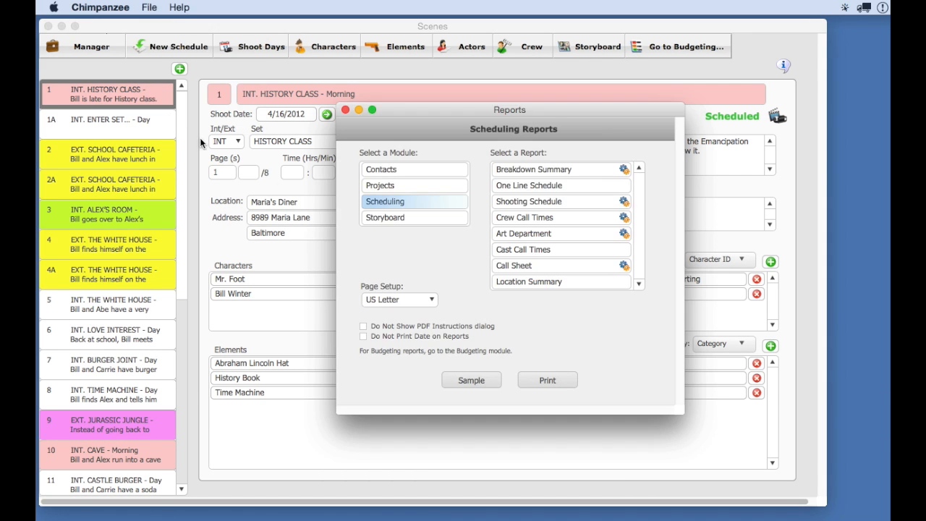
pyautogui.click(526, 280)
pyautogui.click(548, 381)
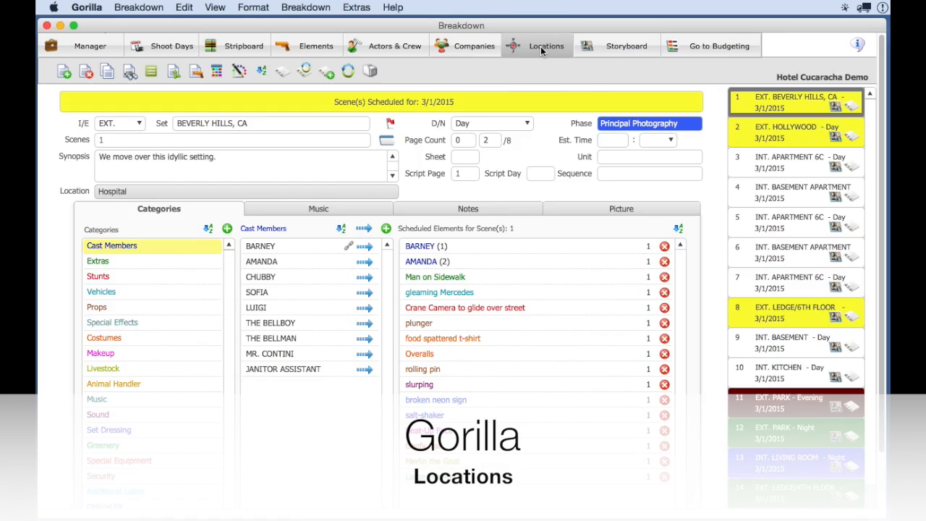
# - Open the Locations module in Gorilla and browse the photos of each location from Amusement Park through Park
pyautogui.click(541, 47)
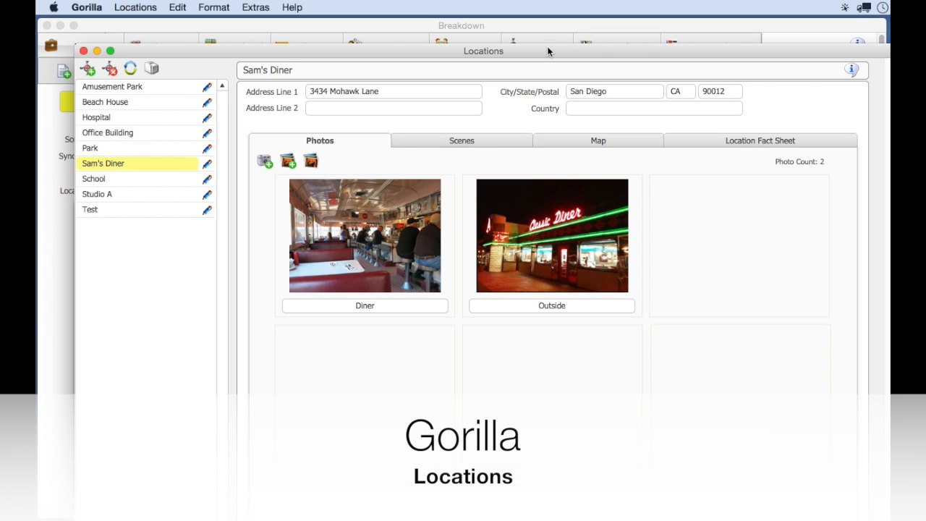
pyautogui.click(163, 84)
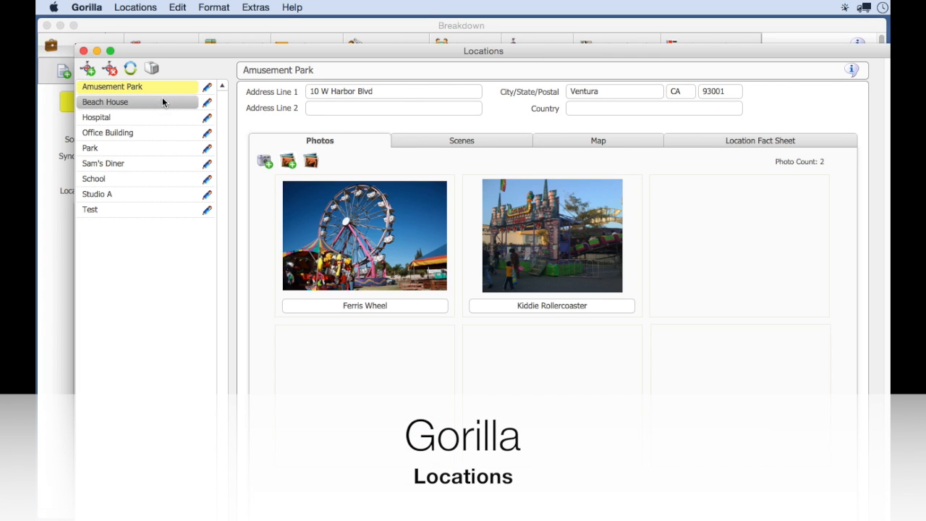
pyautogui.click(159, 102)
pyautogui.click(163, 116)
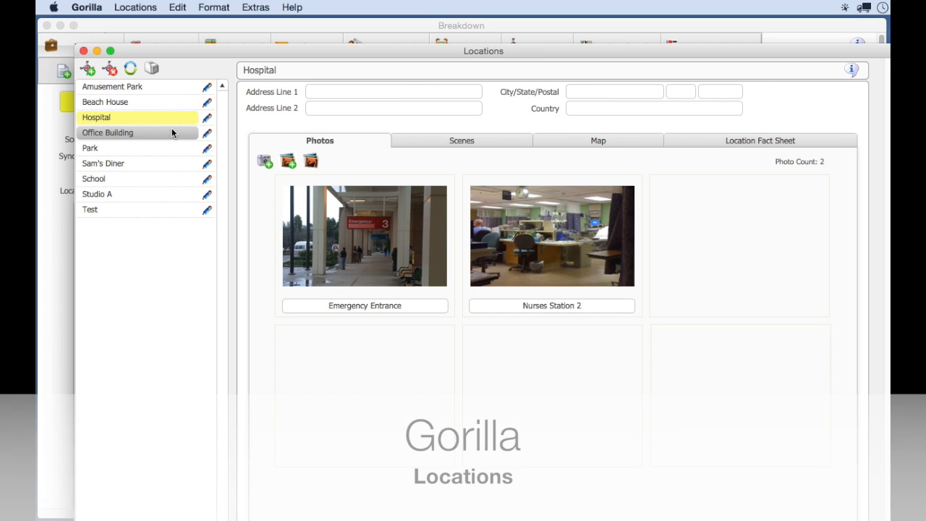
pyautogui.click(173, 131)
pyautogui.click(175, 147)
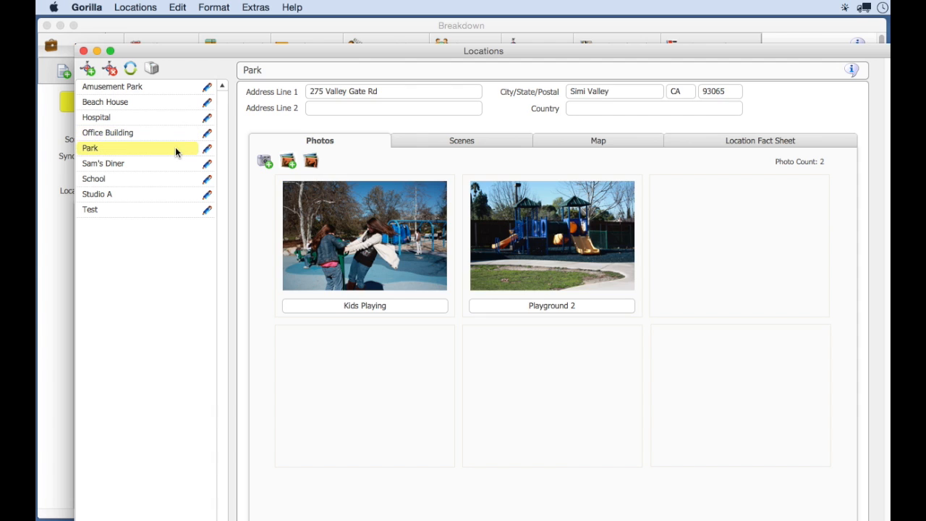
# - View the scenes linked to the Park location and its map
pyautogui.click(457, 142)
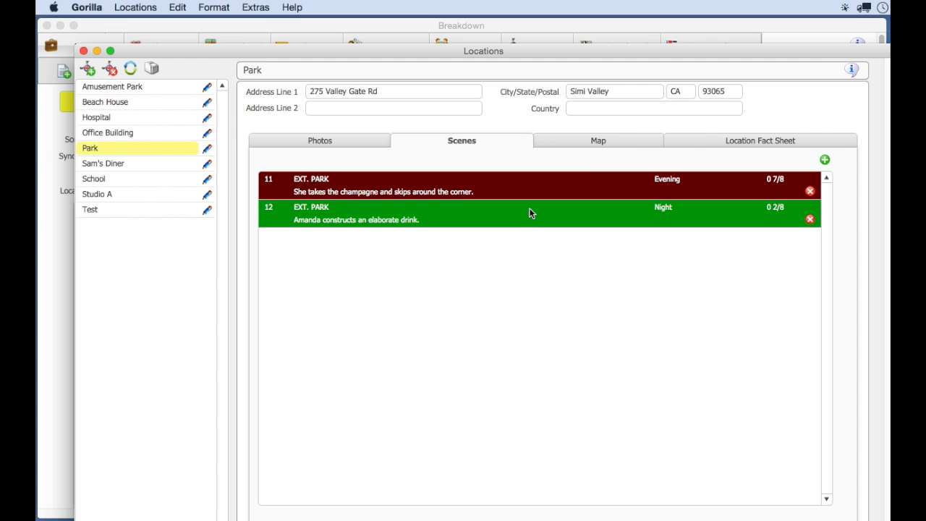
pyautogui.click(597, 142)
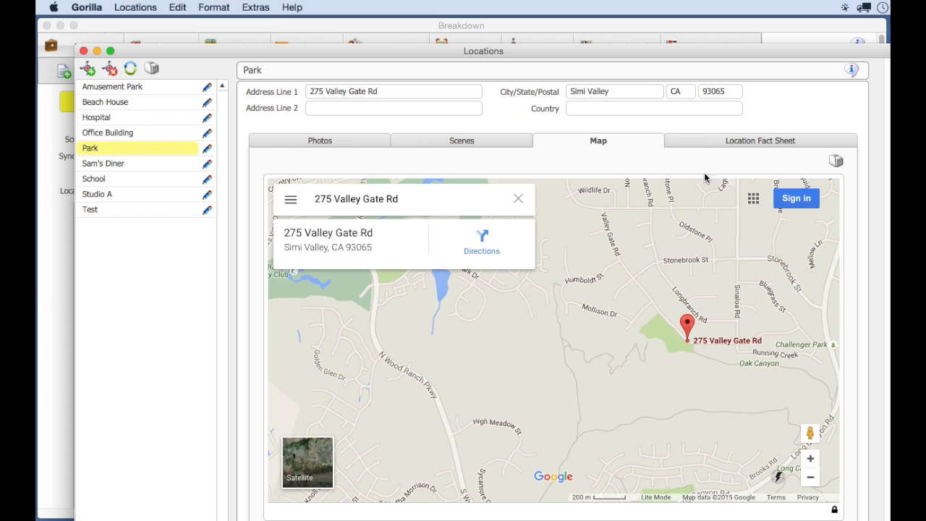
# - On the Park's Location Fact Sheet, check Wrap availability and check Grip Truck and Campers for parking
pyautogui.click(725, 143)
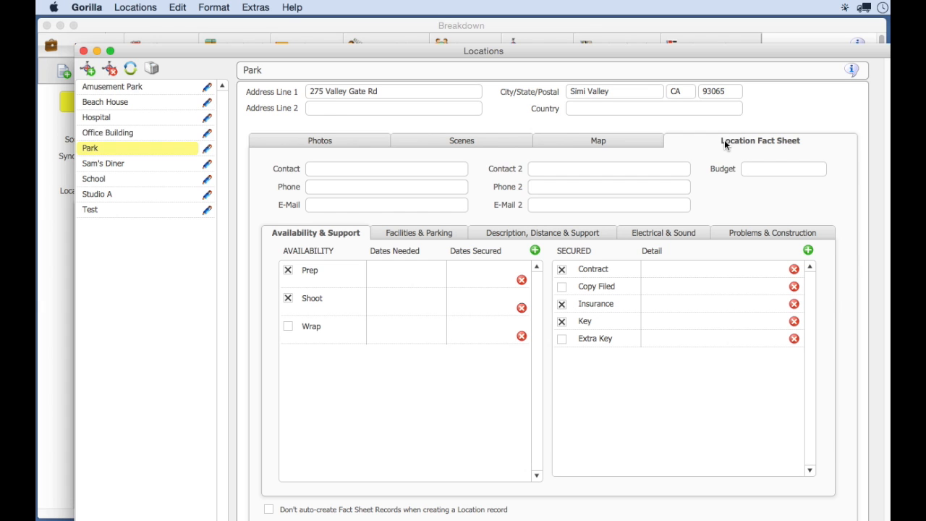
pyautogui.click(286, 330)
pyautogui.click(423, 233)
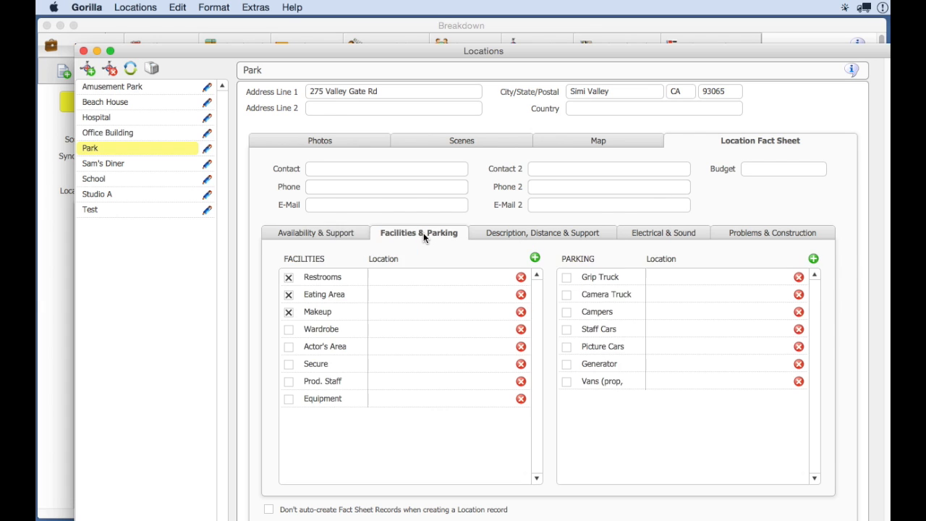
pyautogui.click(566, 280)
pyautogui.click(566, 312)
# - Check Phase and Volts under the Box Available electrical distribution entries in the Park's fact sheet
pyautogui.click(643, 237)
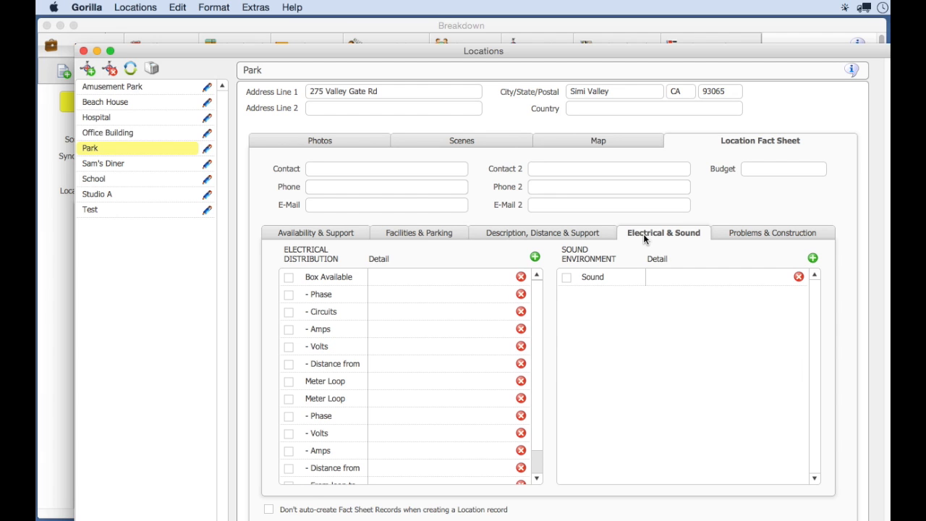
pyautogui.click(288, 295)
pyautogui.click(288, 347)
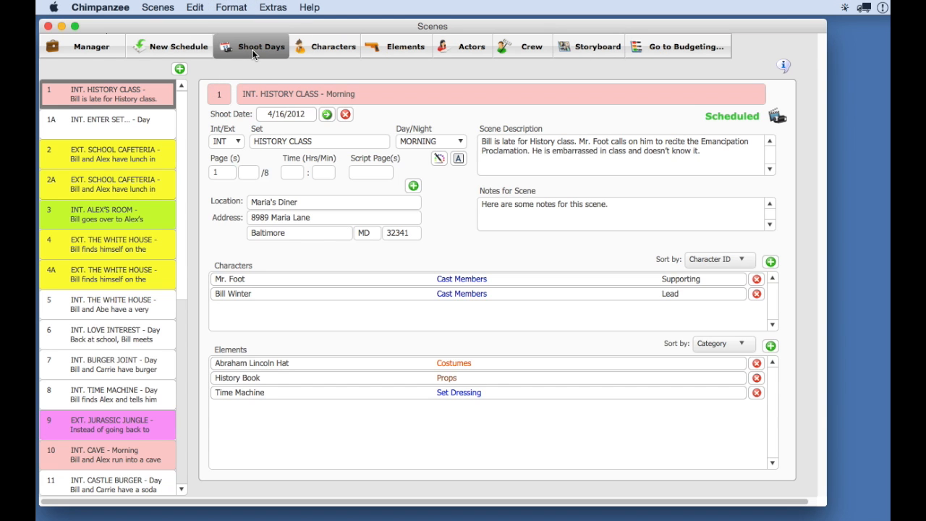
# - In Chimpanzee, reorder the 4/16/2012 shoot day's scenes with HISTORY CLASS first and ALEX'S ROOM second, save the order and close the Scene Sorter
pyautogui.click(252, 48)
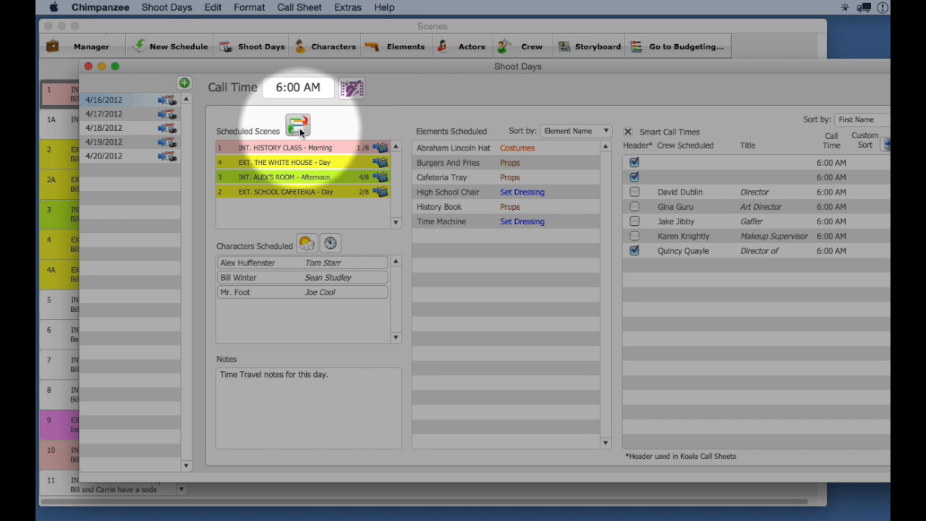
pyautogui.click(299, 128)
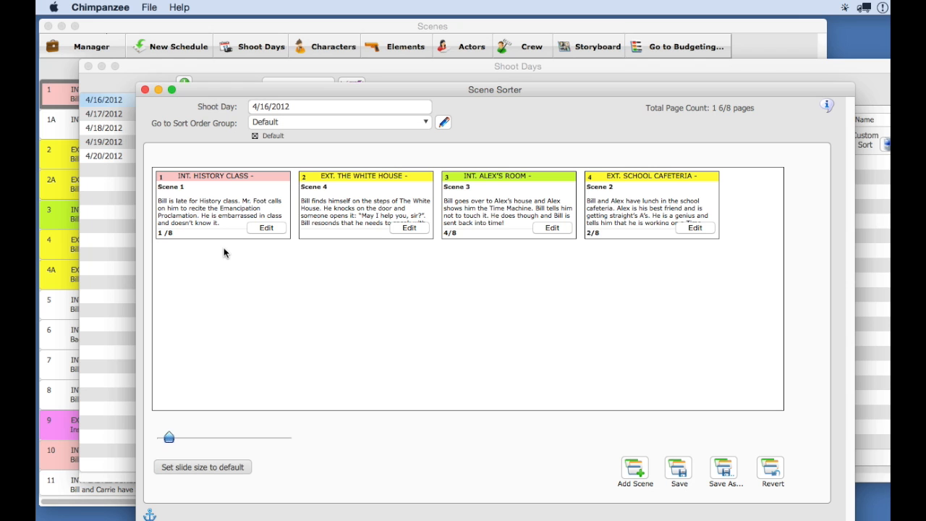
pyautogui.moveTo(523, 181); pyautogui.dragTo(217, 167)
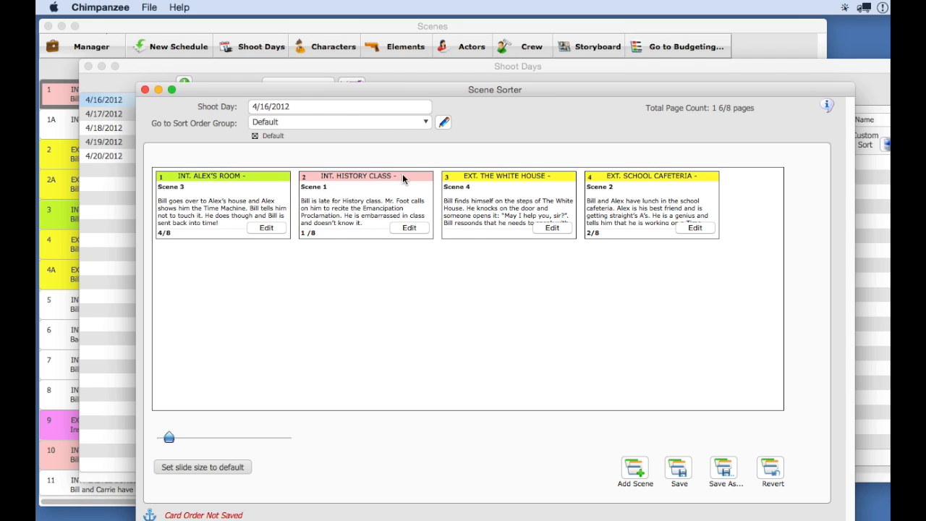
pyautogui.moveTo(407, 177); pyautogui.dragTo(251, 174)
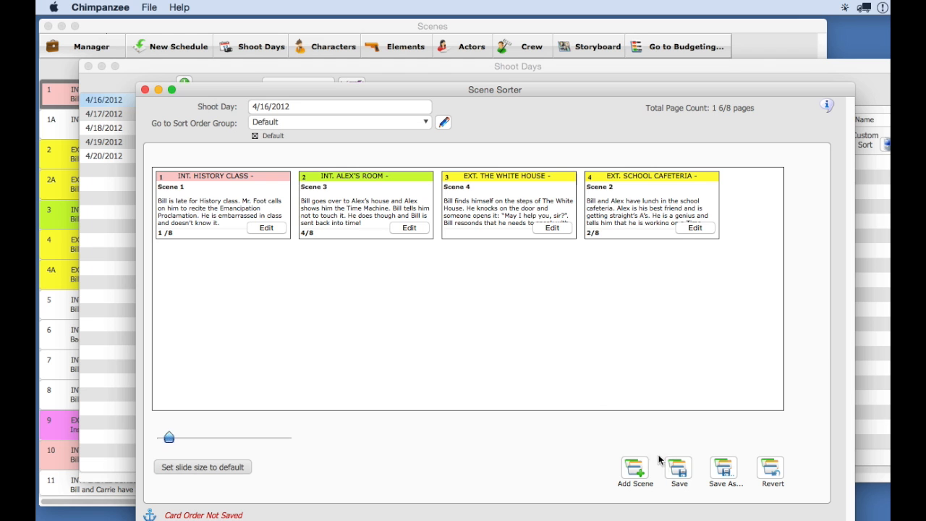
pyautogui.click(679, 471)
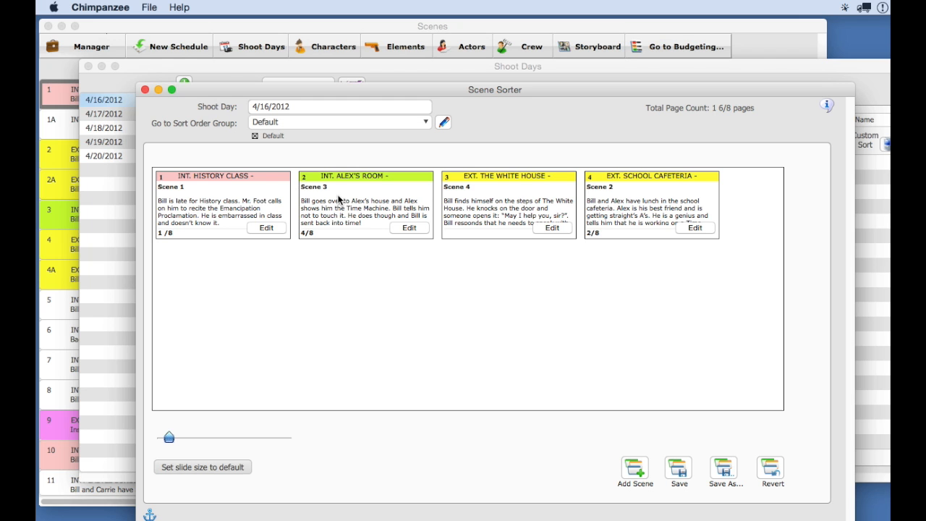
pyautogui.click(145, 89)
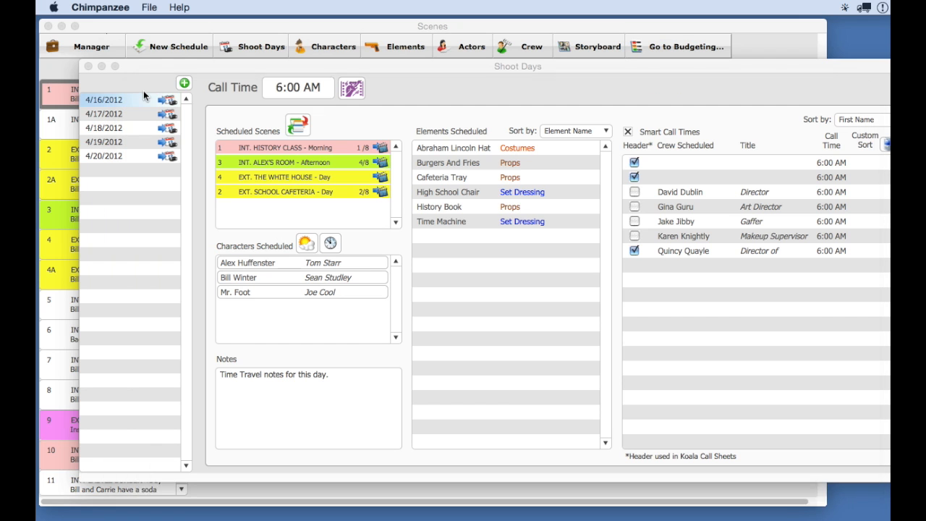
# - View the 4/17/2012 shoot day's scene cards in the Scene Sorter and close it
pyautogui.click(136, 113)
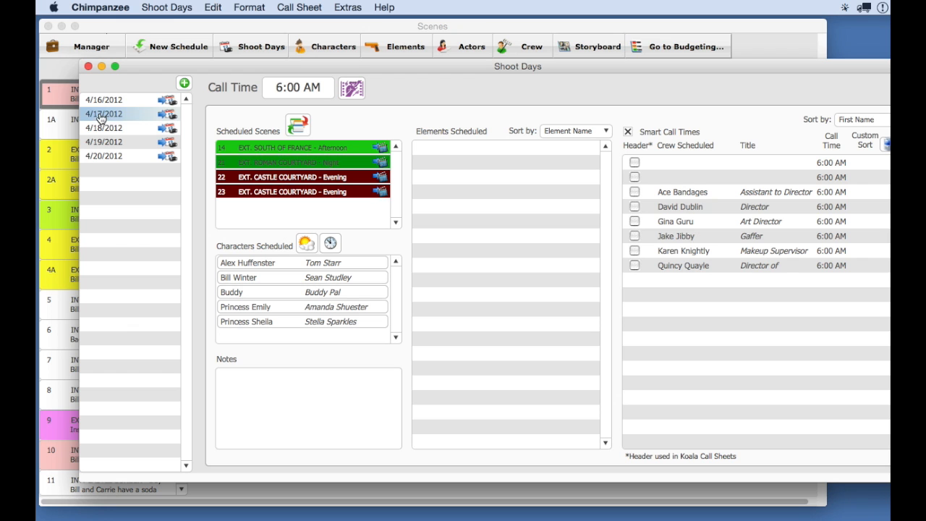
pyautogui.click(296, 126)
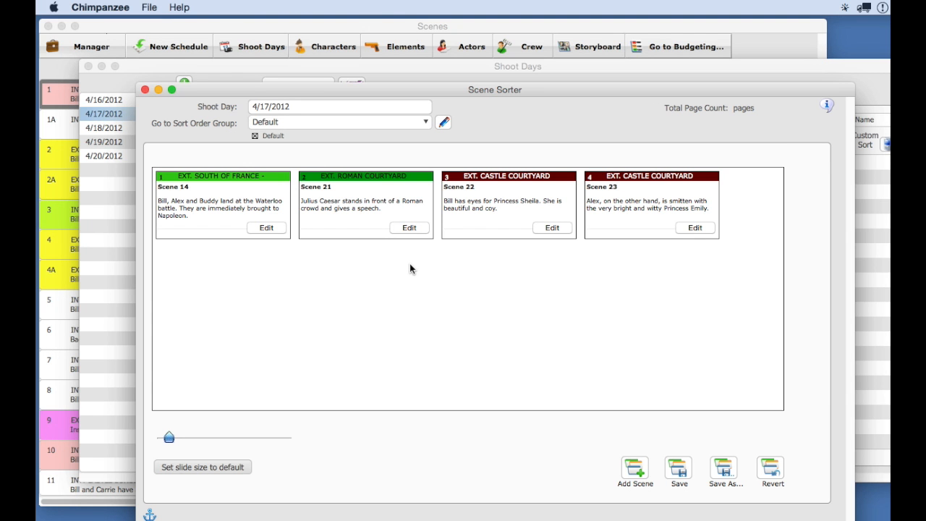
pyautogui.click(145, 90)
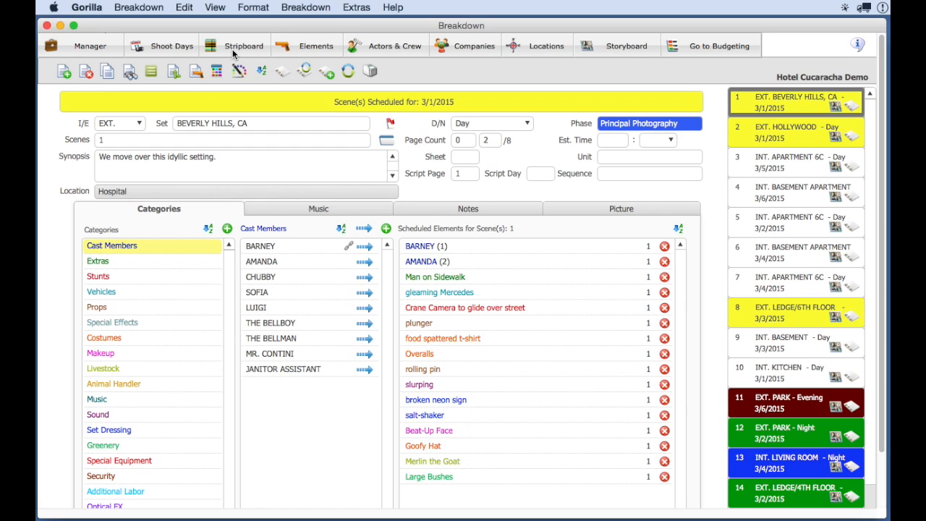
# - Open the Stripboard in Gorilla and change Board 1's layout to show the strips vertically
pyautogui.click(234, 51)
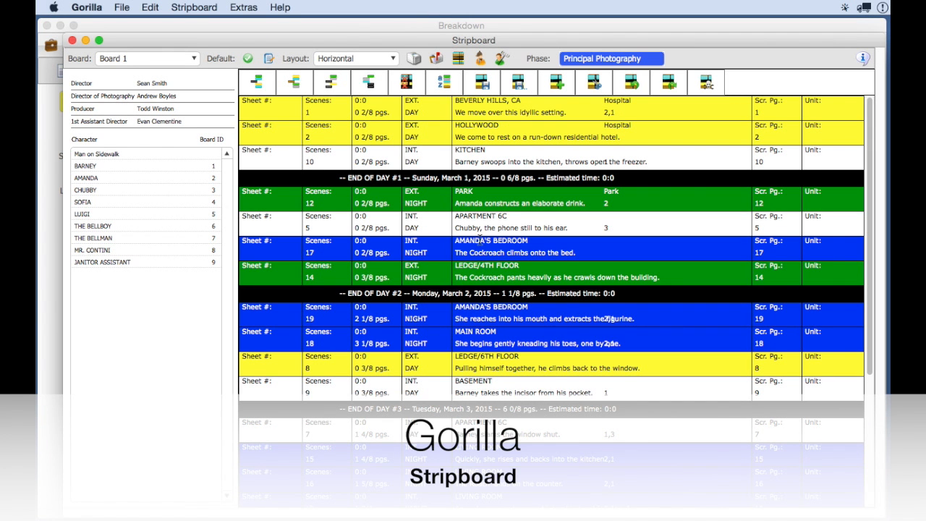
pyautogui.click(365, 59)
pyautogui.click(359, 97)
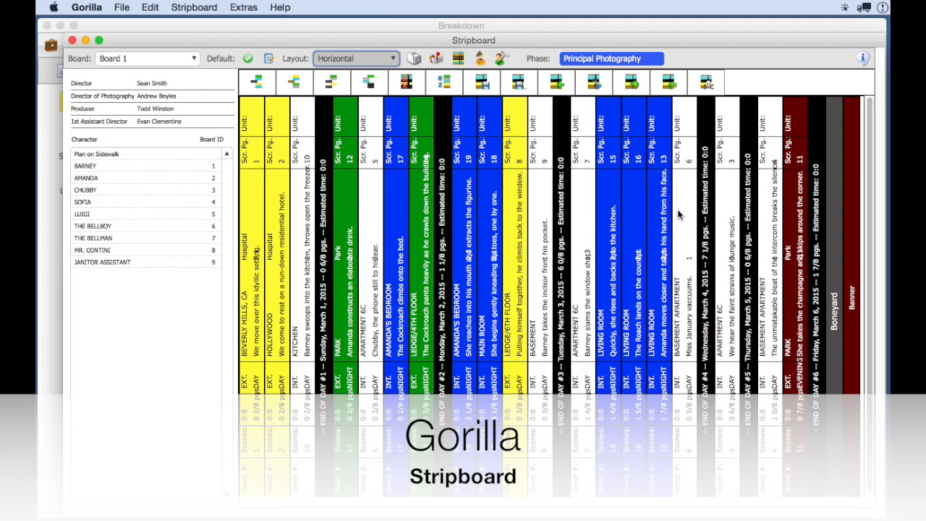
# - Show Board 1 in the Horizontal layout and place scene 14's strip, followed by the End of Day #2 strip, directly after scene 12
pyautogui.click(331, 60)
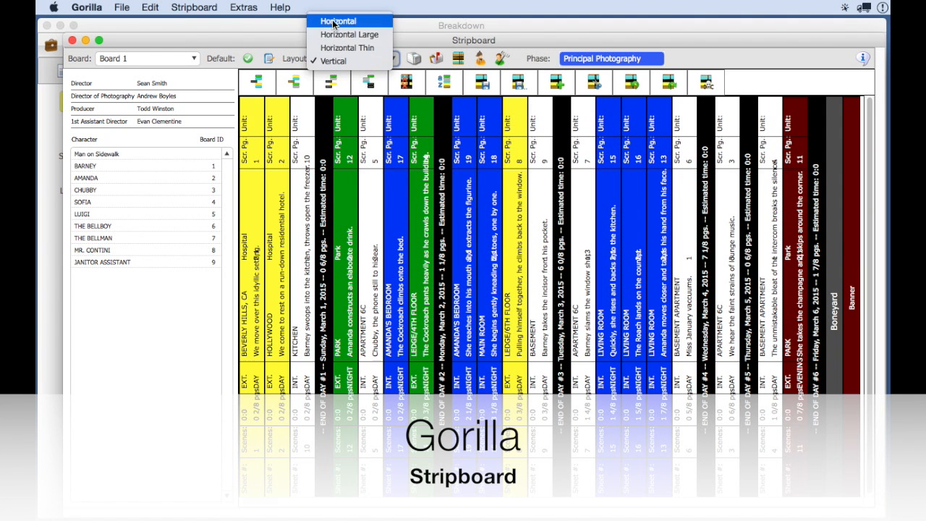
pyautogui.click(335, 22)
pyautogui.click(521, 272)
pyautogui.moveTo(521, 272); pyautogui.dragTo(512, 218)
pyautogui.moveTo(520, 289); pyautogui.dragTo(514, 244)
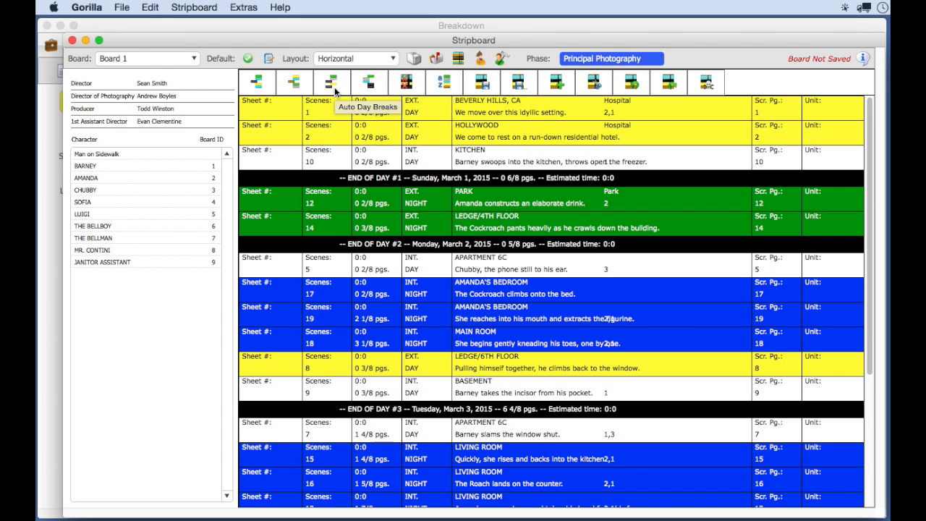
# - Add a banner strip with the text "Banner" and place it between the strips for scenes 1 and 2
pyautogui.click(436, 165)
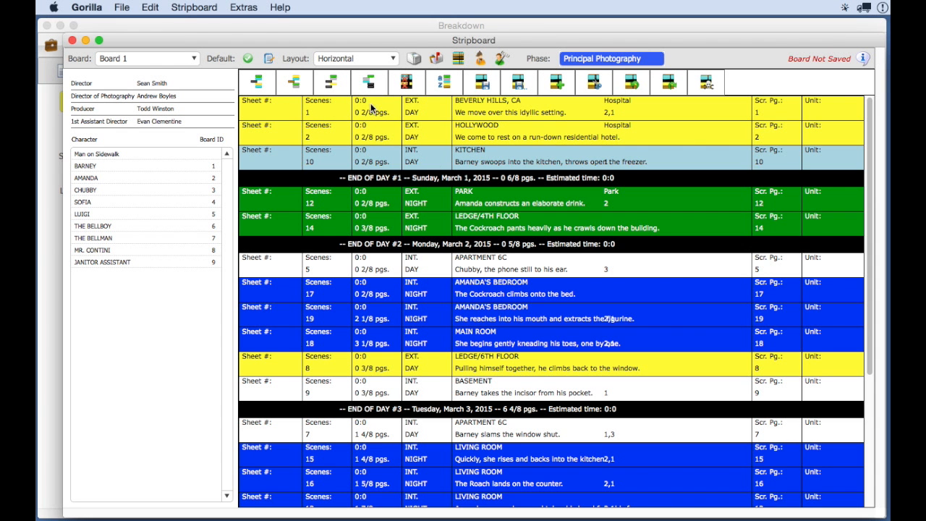
pyautogui.click(299, 83)
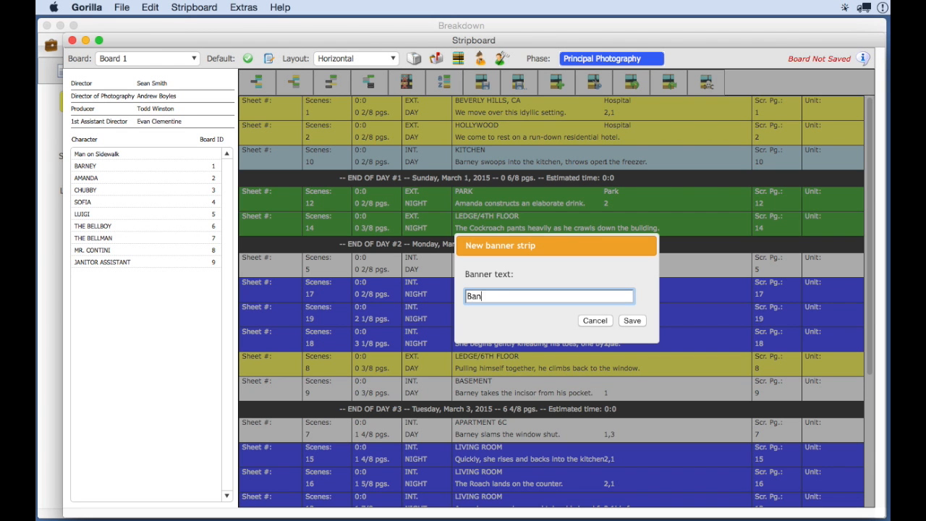
pyautogui.click(632, 320)
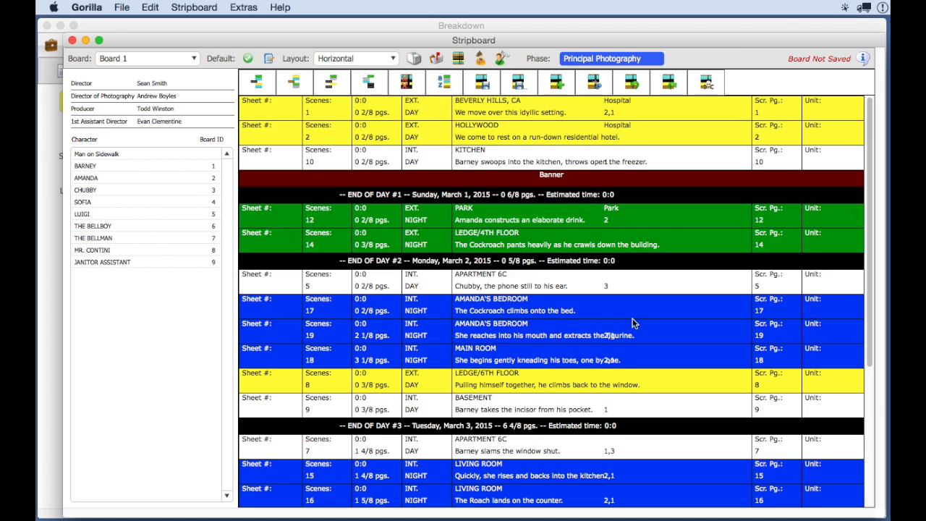
pyautogui.moveTo(497, 177); pyautogui.dragTo(479, 119)
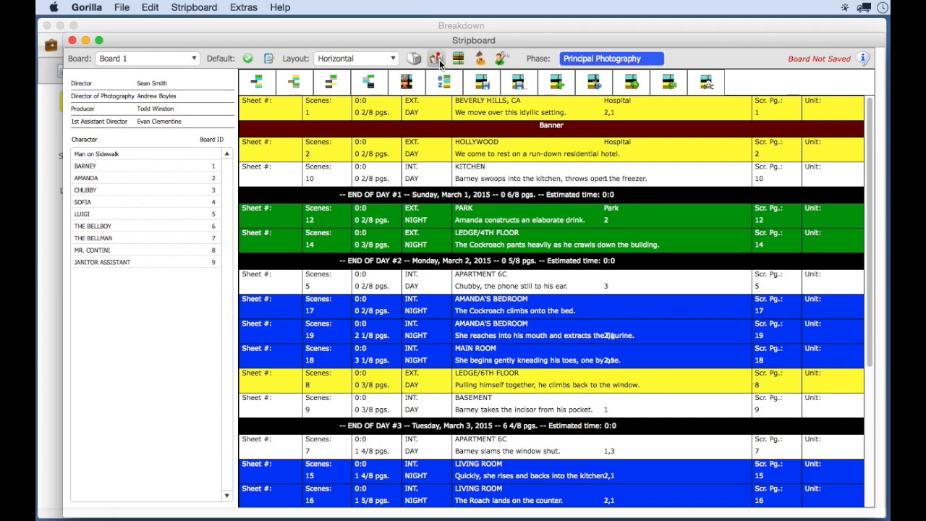
# - E-mail the Stripboard report with the subject "Stripboard for Hotel Cucaracha Demo"
pyautogui.click(437, 59)
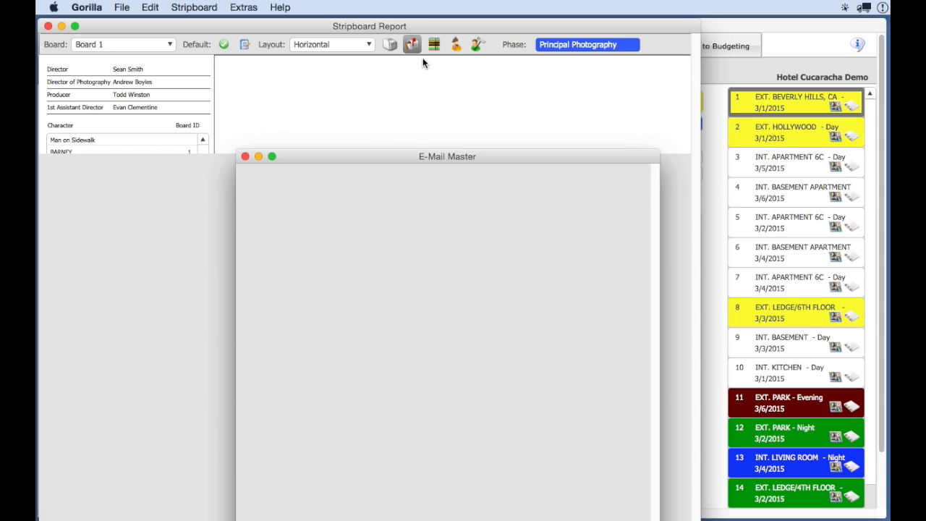
pyautogui.moveTo(419, 155); pyautogui.dragTo(341, 37)
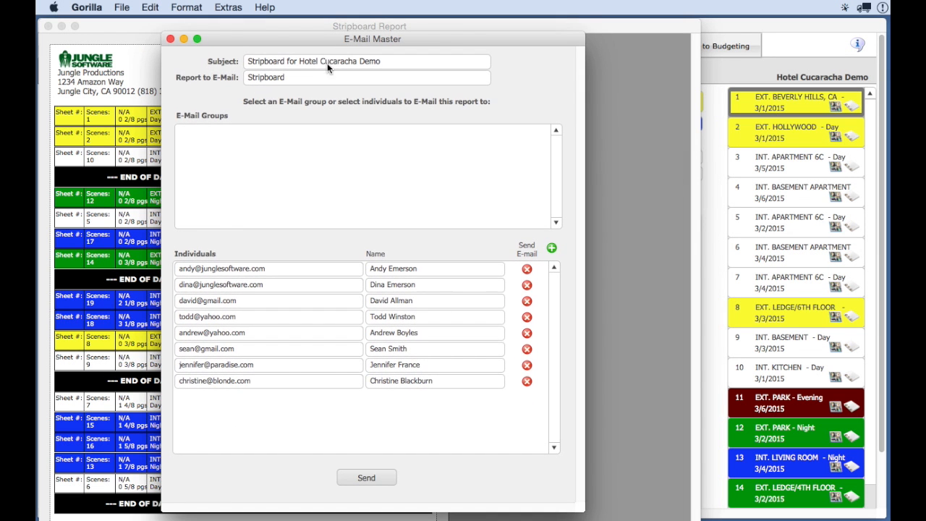
pyautogui.click(364, 477)
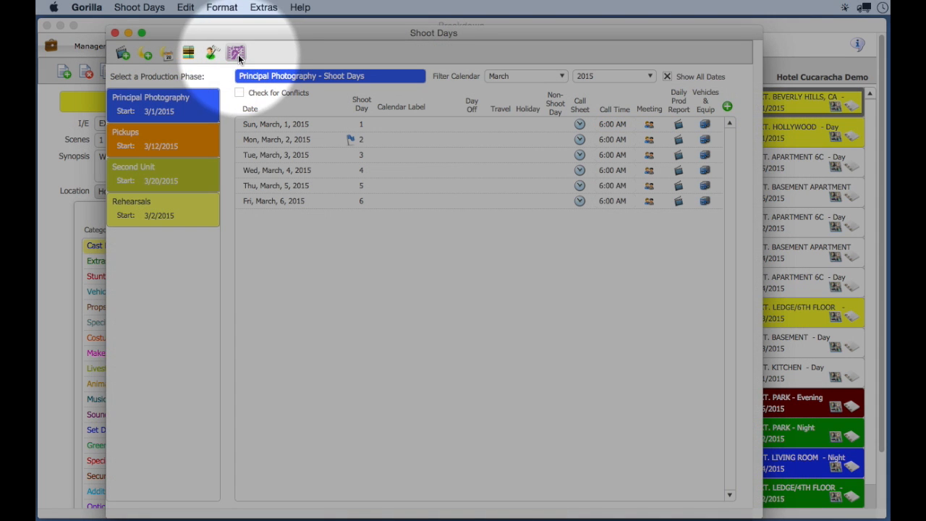
# - Export the Principal Photography call sheets to a Koala file named Hotel Cucaracha Demo, using the 1.0 Series (1.0.9 and above) version
pyautogui.click(237, 54)
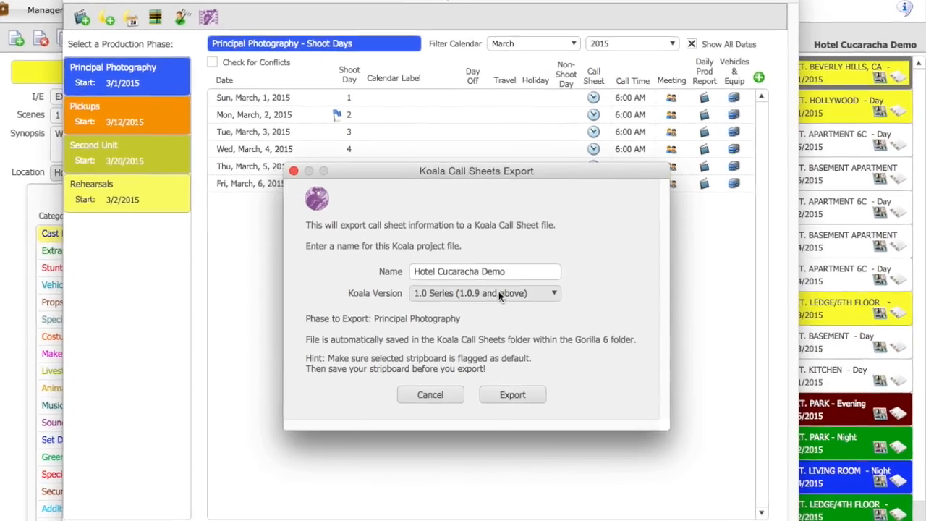
pyautogui.click(501, 298)
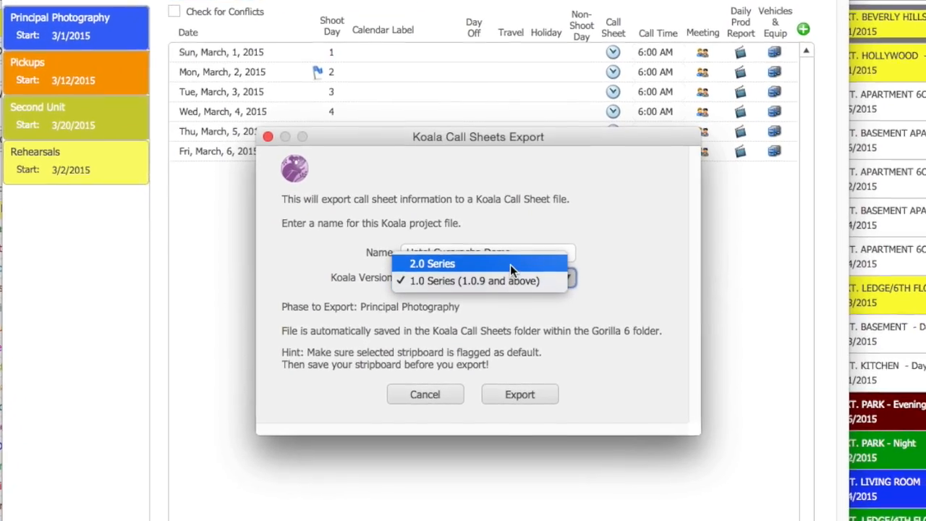
pyautogui.click(520, 288)
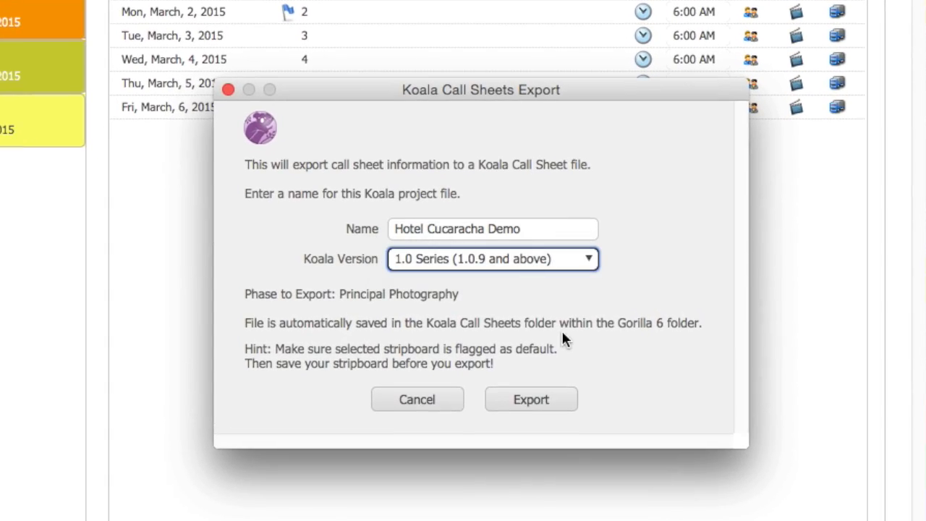
pyautogui.click(530, 402)
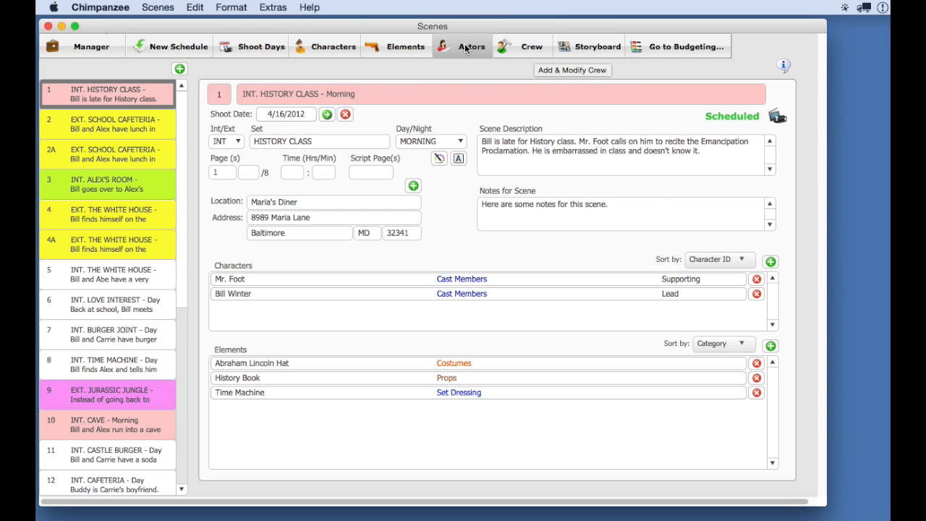
# - In Chimpanzee, open the Actors window, set the selected actor's sex to Male and close the window
pyautogui.click(468, 47)
pyautogui.moveTo(513, 66); pyautogui.dragTo(488, 51)
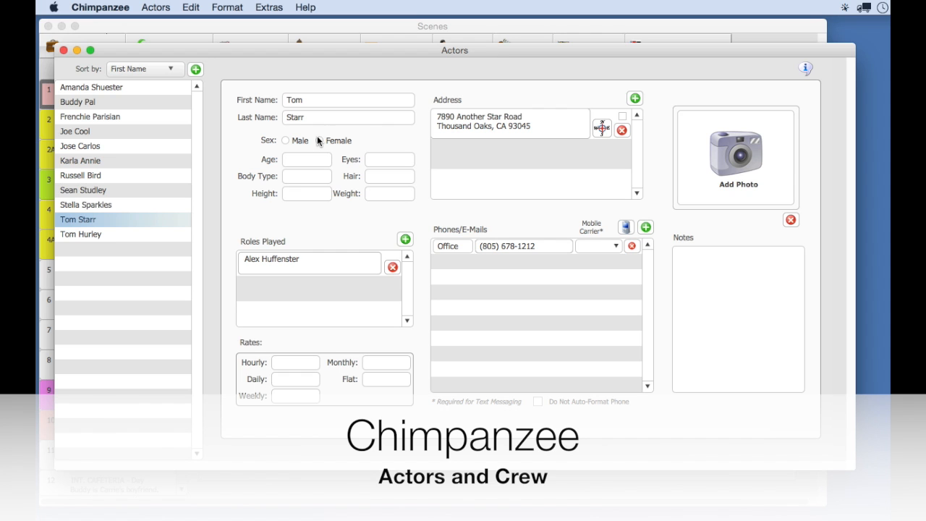
pyautogui.click(287, 141)
pyautogui.click(278, 262)
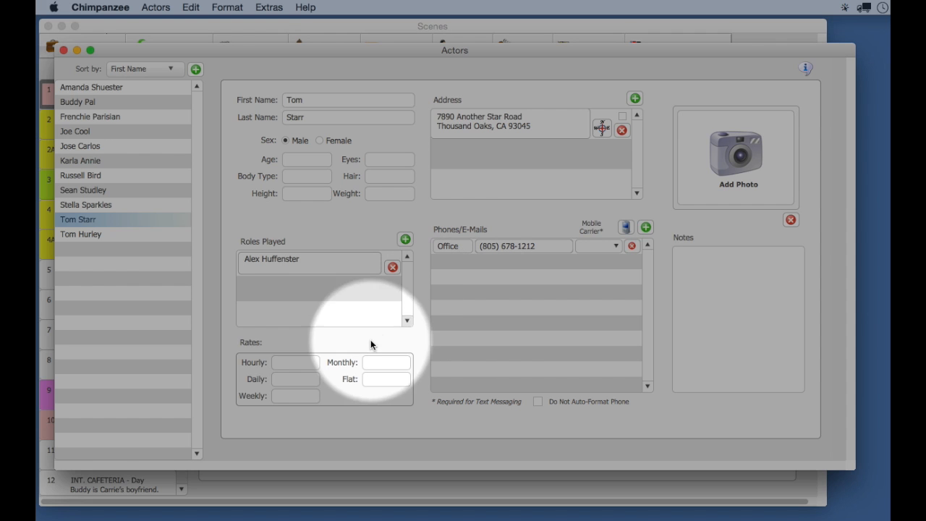
pyautogui.click(293, 362)
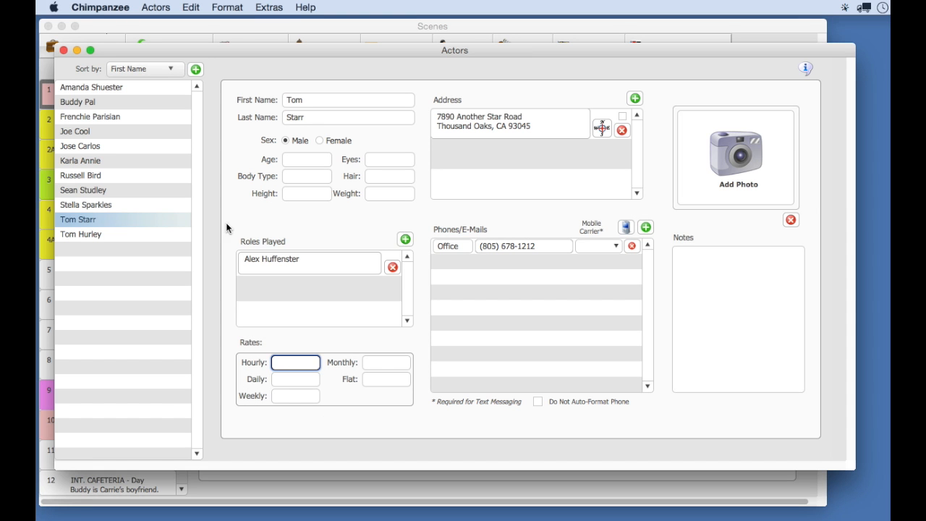
pyautogui.click(64, 49)
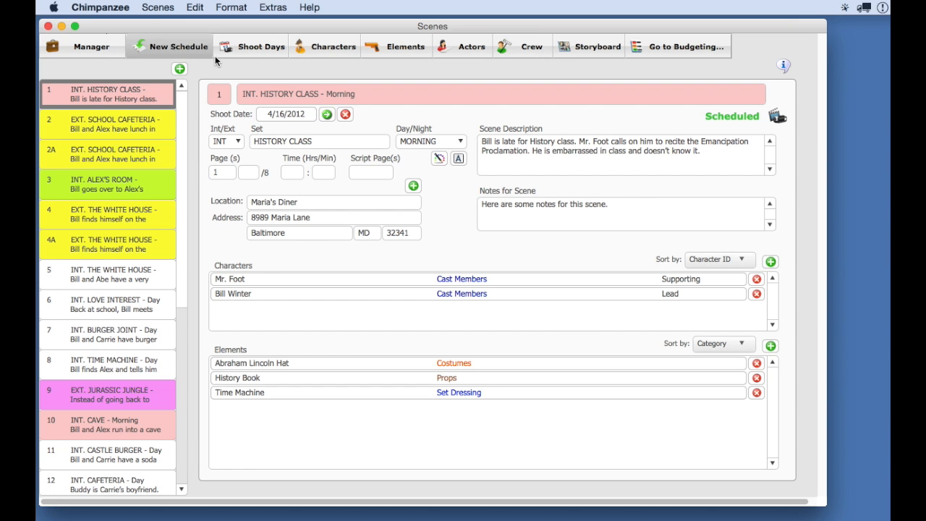
# - Open the Crew window, view the Assistant to Director, Director and Art Director records, and check the available crew titles
pyautogui.click(518, 50)
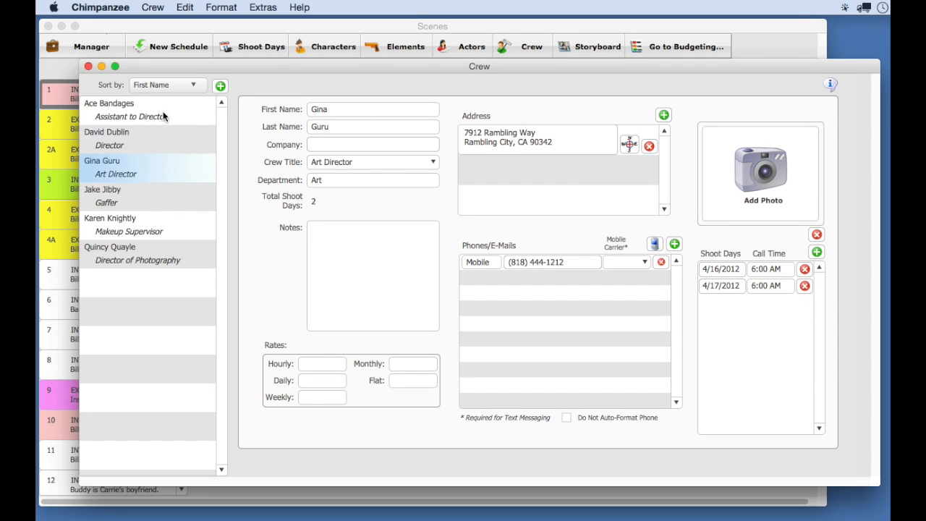
pyautogui.click(167, 117)
pyautogui.click(153, 148)
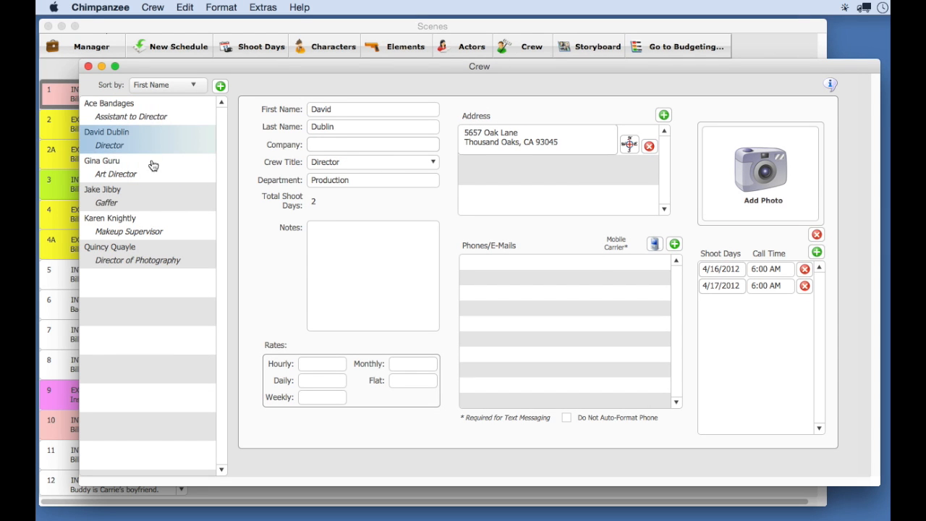
pyautogui.click(150, 171)
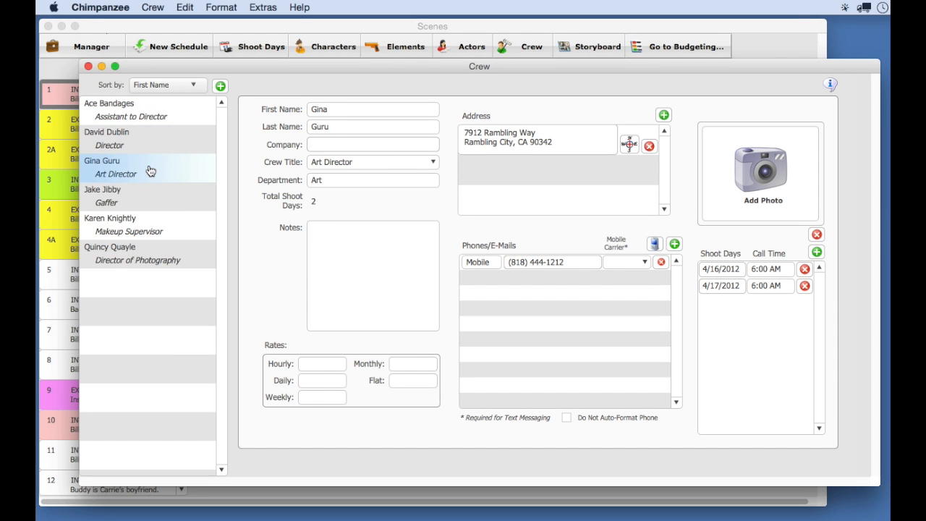
pyautogui.click(356, 163)
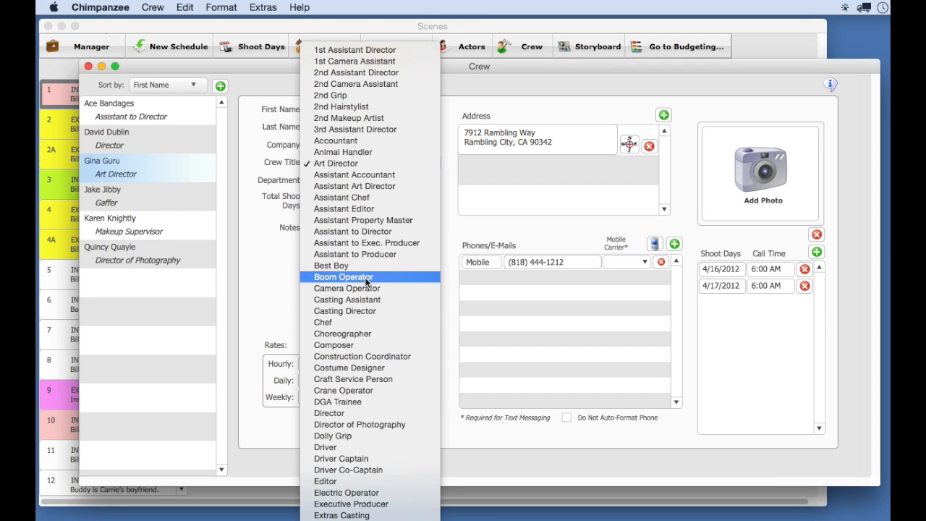
pyautogui.press('Escape')
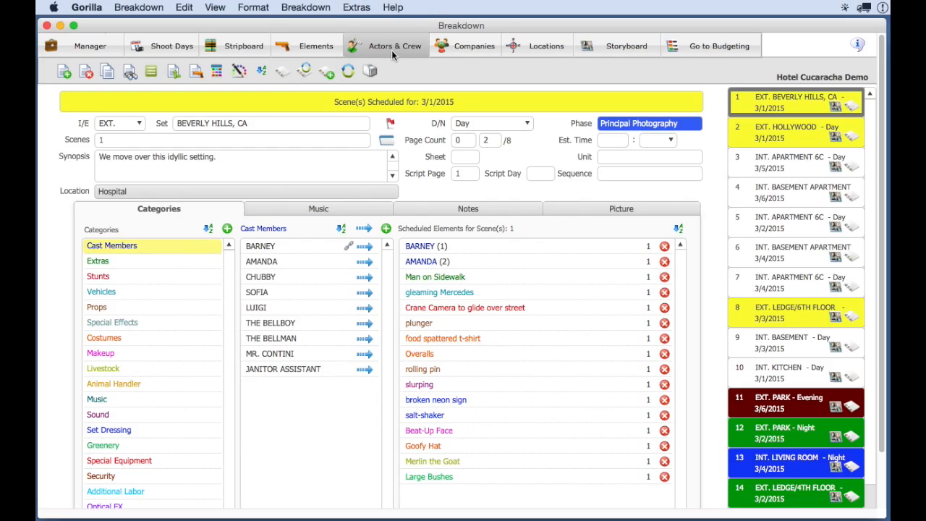
# - In Gorilla, open the actor and crew contacts and view several records, ending with the 1st Assistant Director's
pyautogui.click(392, 50)
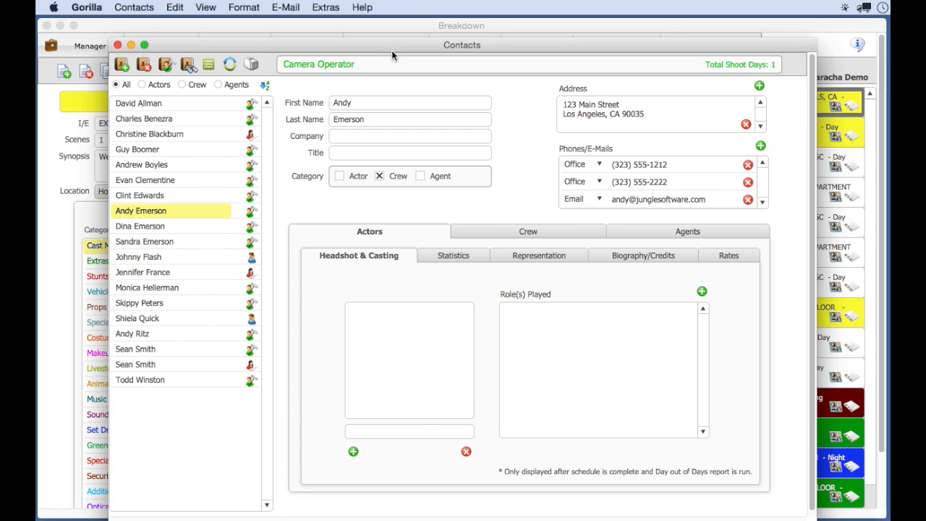
pyautogui.click(168, 102)
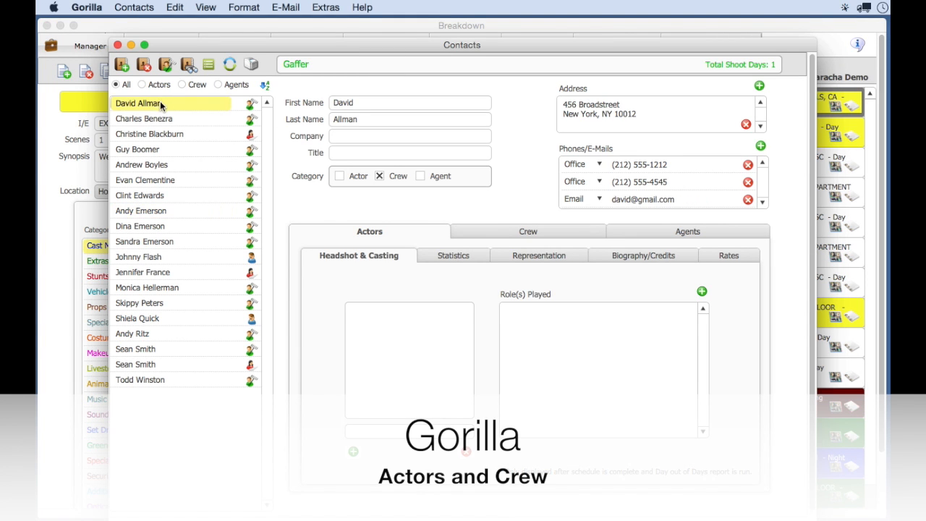
pyautogui.click(154, 118)
pyautogui.click(152, 133)
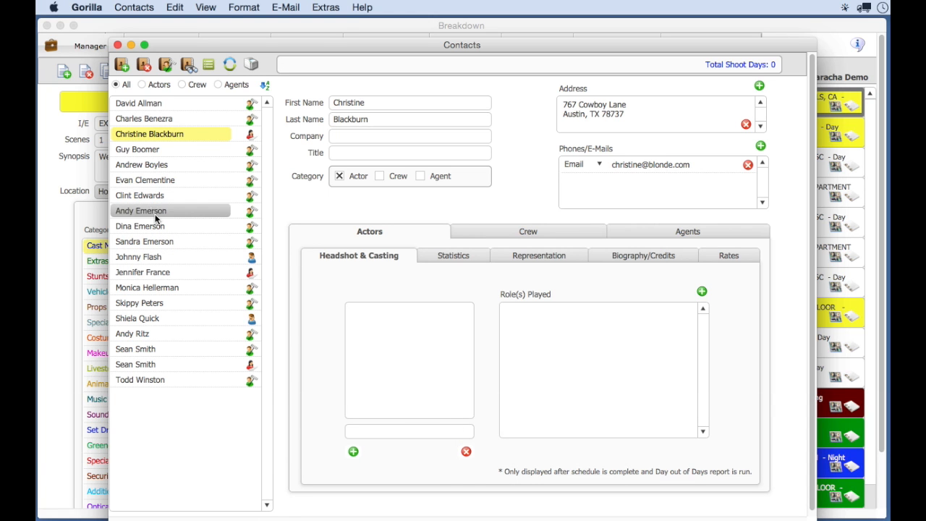
pyautogui.click(134, 183)
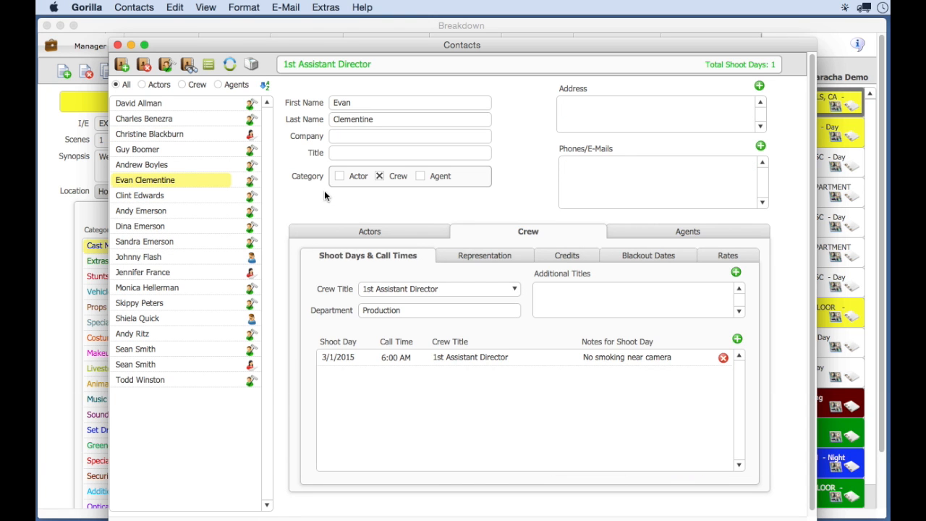
# - Open the e-mail groups and send an e-mail to the Crew group with commas as the separator
pyautogui.click(293, 7)
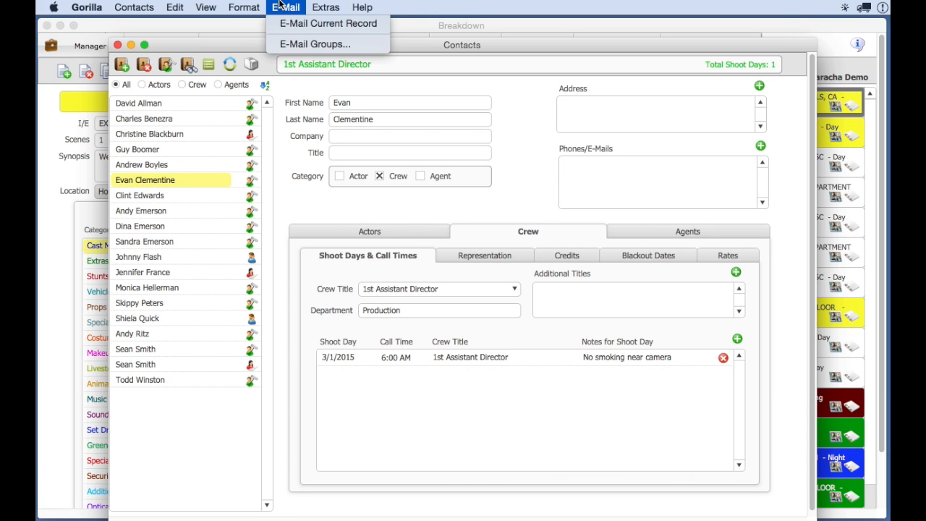
pyautogui.click(364, 45)
pyautogui.moveTo(406, 122); pyautogui.dragTo(323, 73)
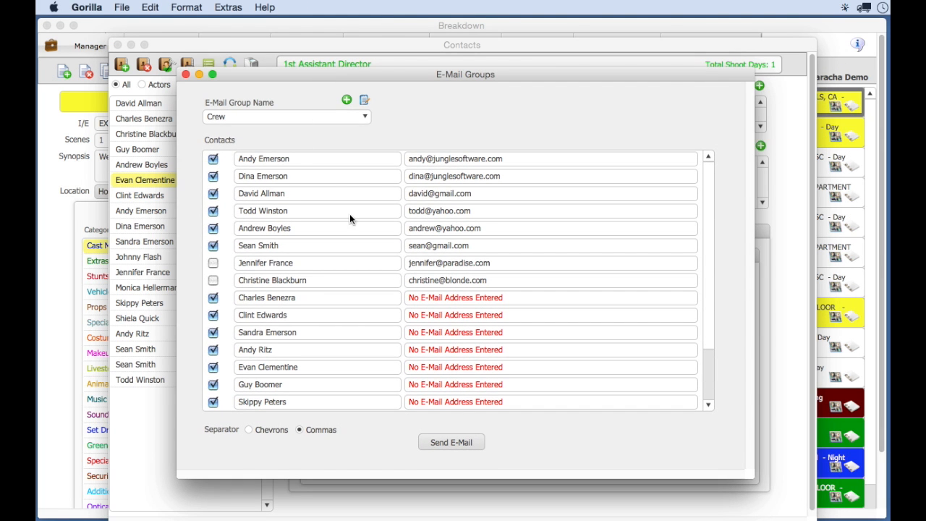
pyautogui.click(471, 441)
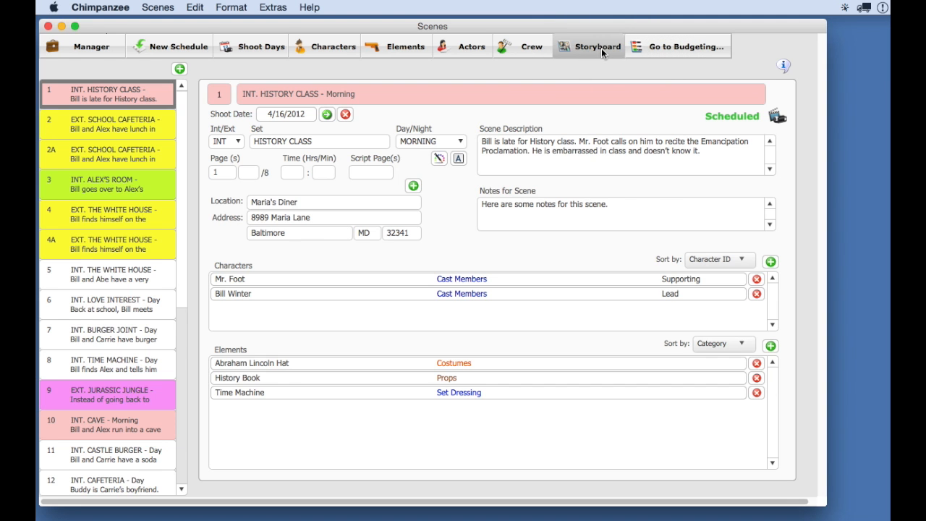
# - In Chimpanzee, open the HISTORY CLASS scene's storyboard and move the MEDIUM SHOT slide to the first position
pyautogui.click(601, 47)
pyautogui.moveTo(594, 66); pyautogui.dragTo(553, 26)
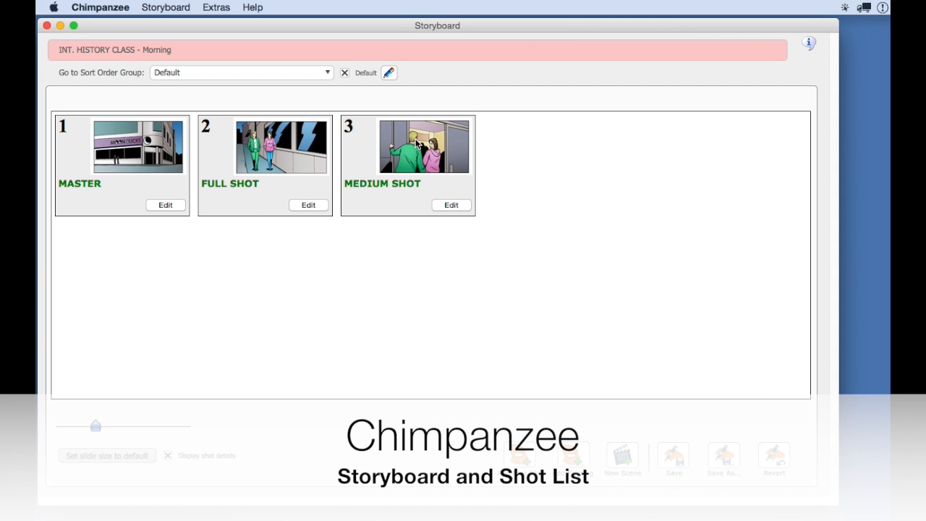
pyautogui.moveTo(430, 143); pyautogui.dragTo(181, 138)
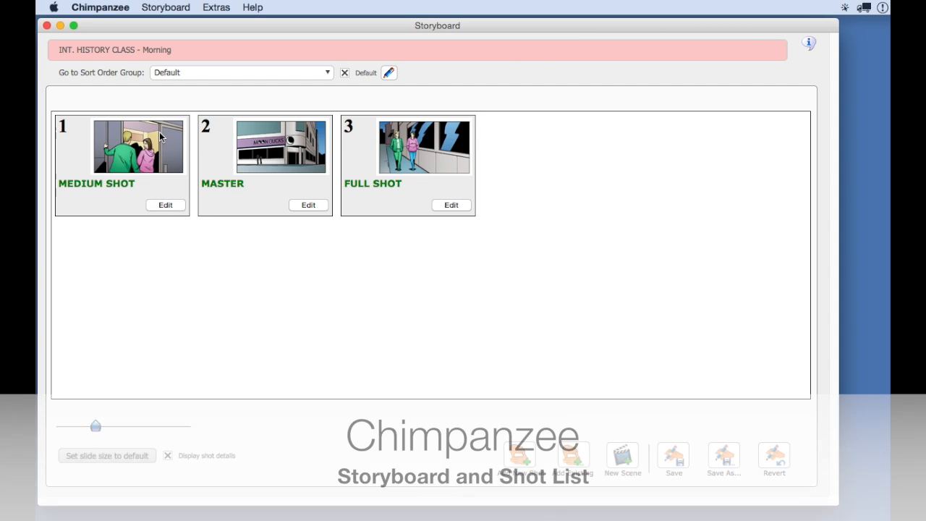
# - View the MASTER shot's image options, shot type and details, and close the shot
pyautogui.click(309, 206)
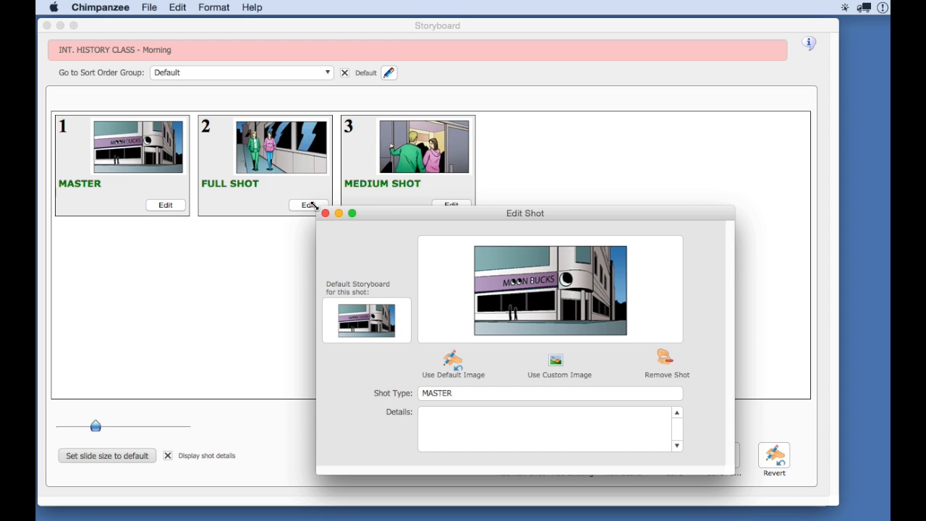
pyautogui.moveTo(490, 210); pyautogui.dragTo(426, 154)
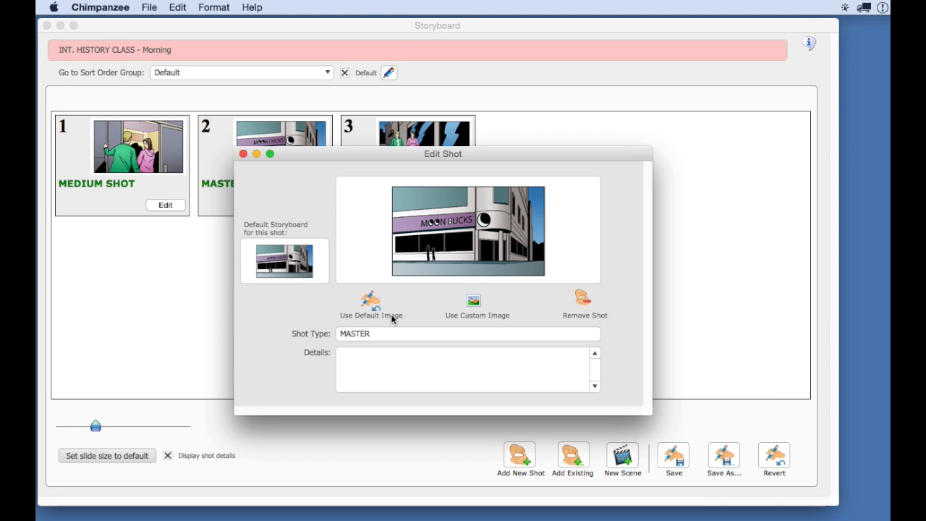
pyautogui.click(243, 153)
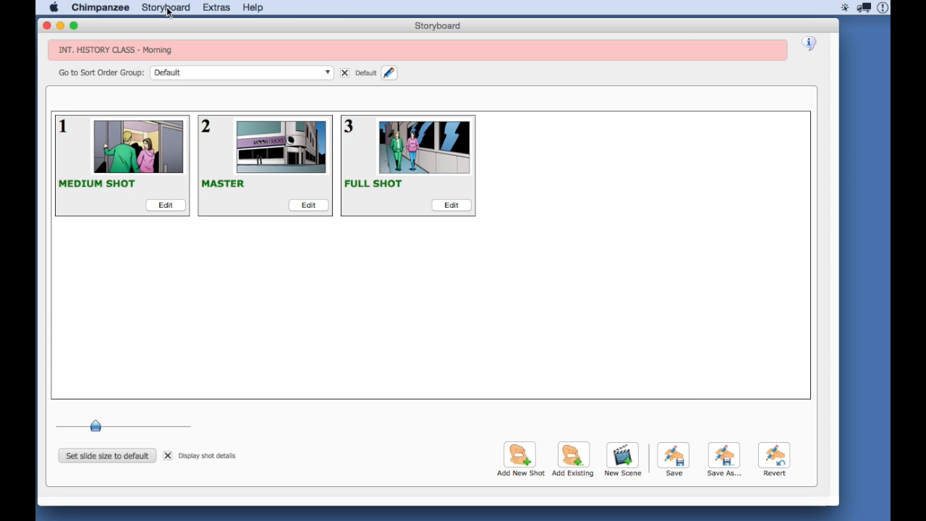
pyautogui.click(166, 7)
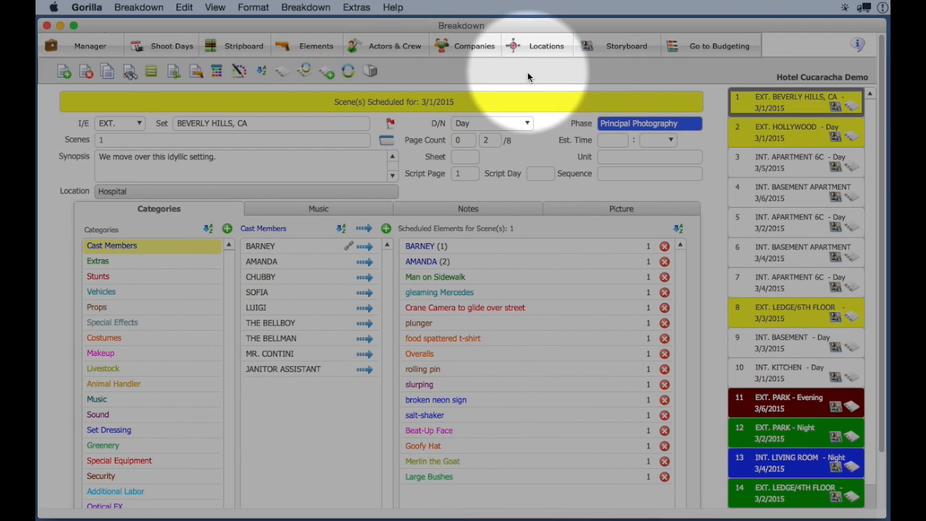
# - In Gorilla, open the storyboard of the EXT. BEVERLY HILLS, CA scene and choose Scene 1; Setup 1 from its setups
pyautogui.click(620, 46)
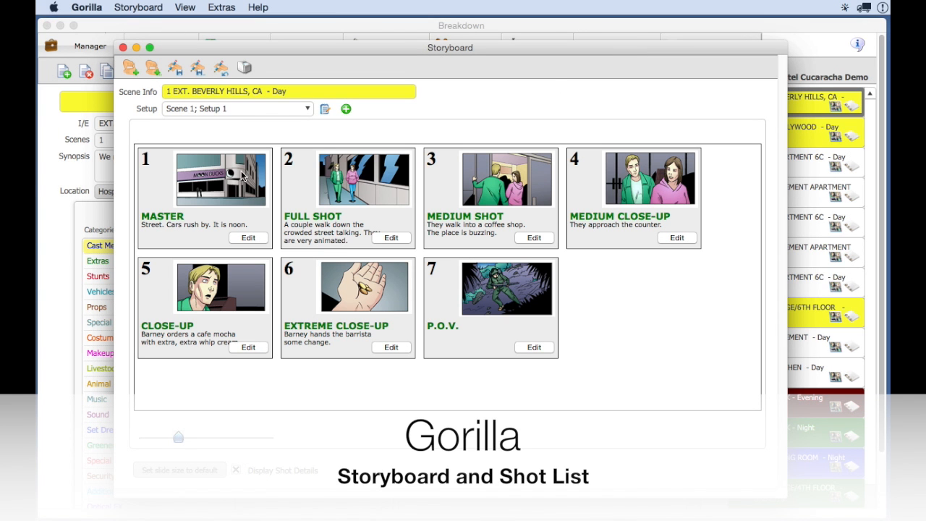
pyautogui.click(243, 112)
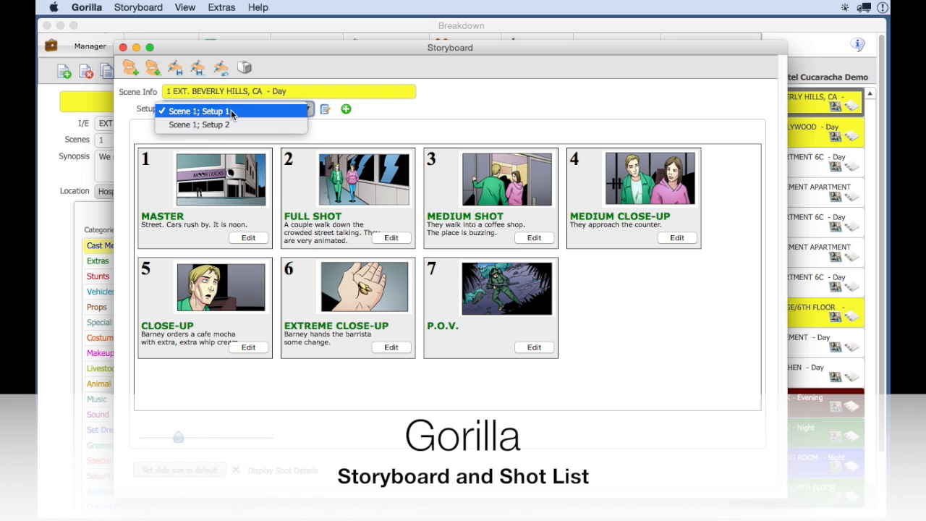
pyautogui.click(263, 114)
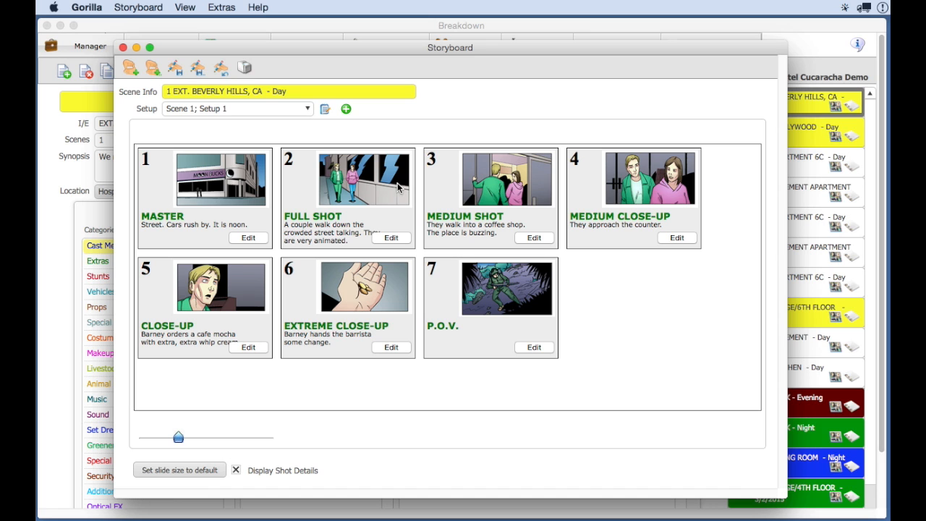
# - Open the FULL SHOT slide for editing and add the elements AMANDA, BARNEY and broken neon sign to the shot
pyautogui.click(391, 239)
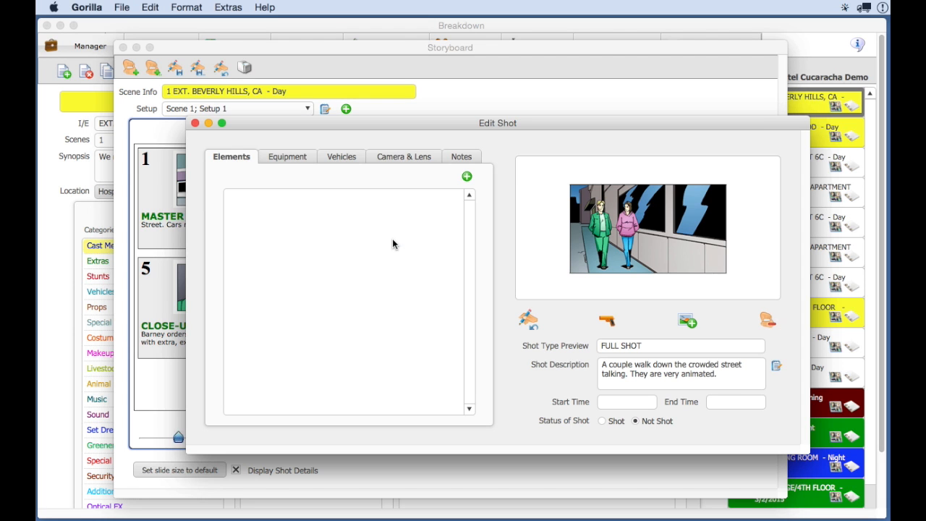
pyautogui.click(467, 177)
pyautogui.doubleClick(402, 183)
pyautogui.doubleClick(362, 201)
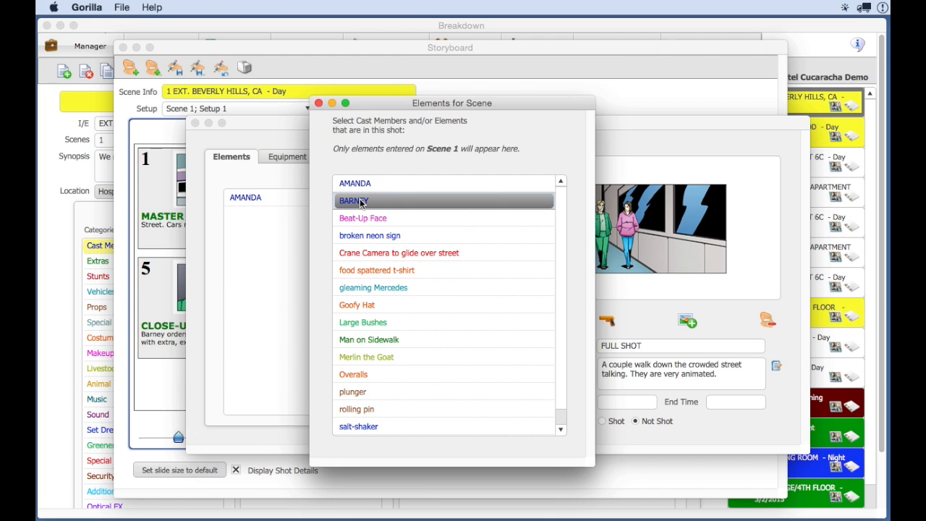
pyautogui.doubleClick(351, 236)
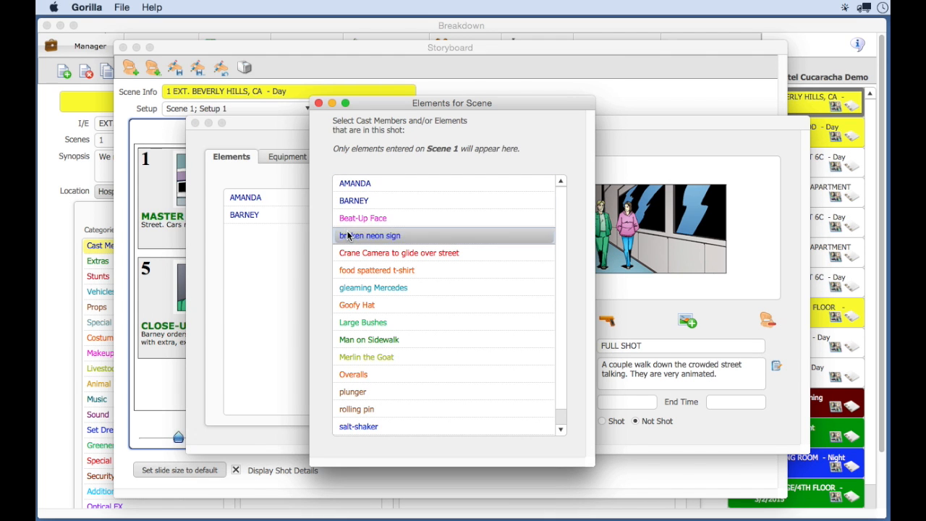
pyautogui.click(318, 104)
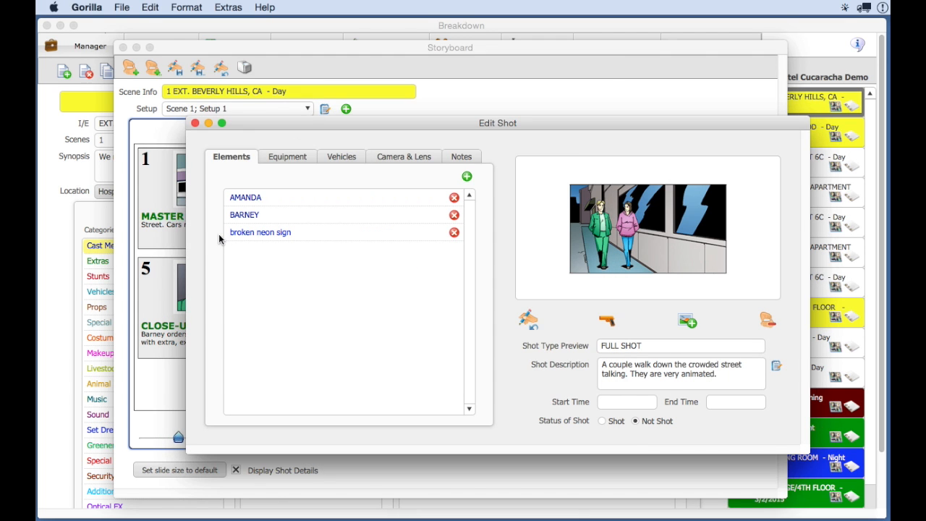